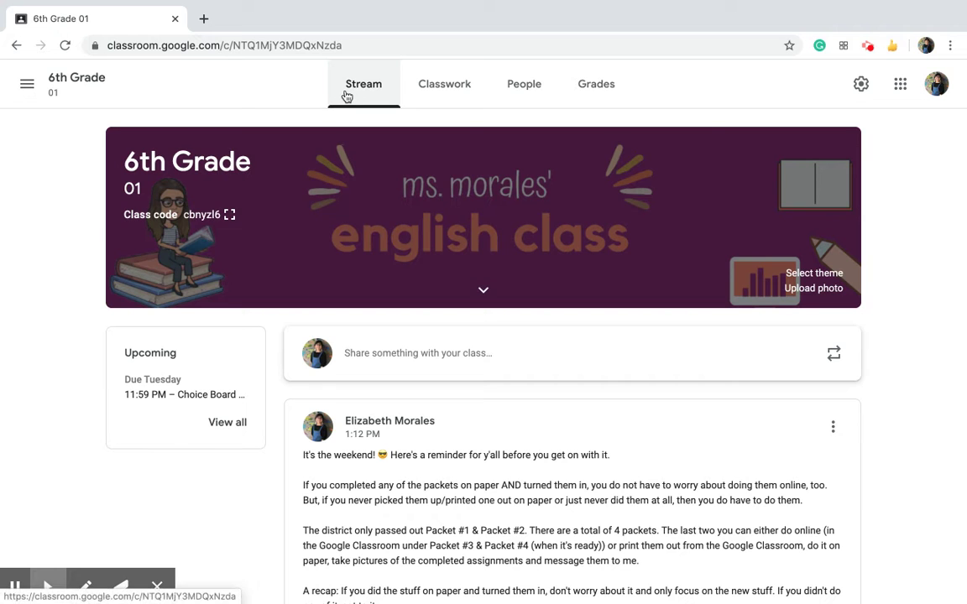
Scroll through the Stream posts, return to the top, then start and discard a new class post
scroll(460, 447, "down", 5)
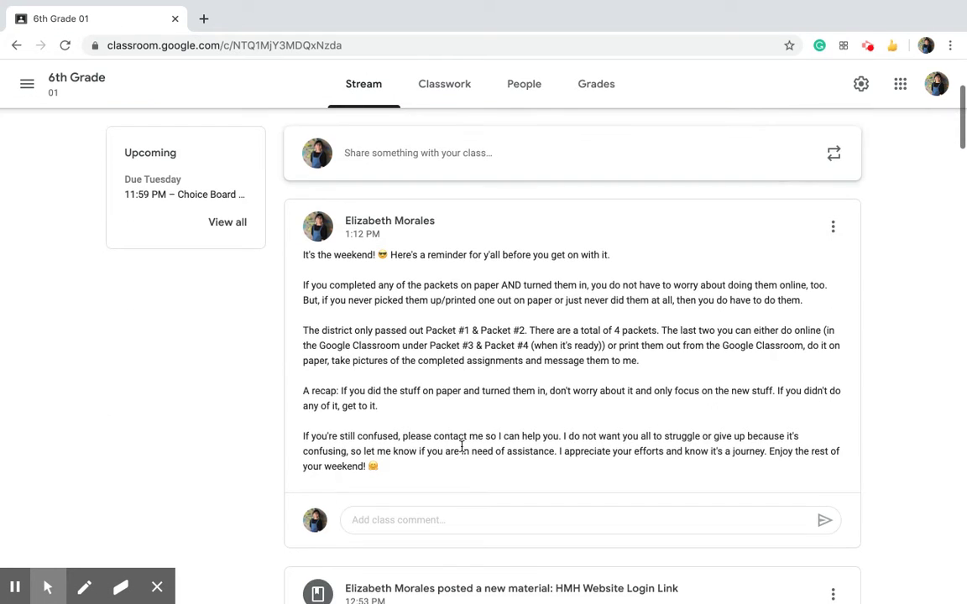
scroll(461, 447, "down", 1)
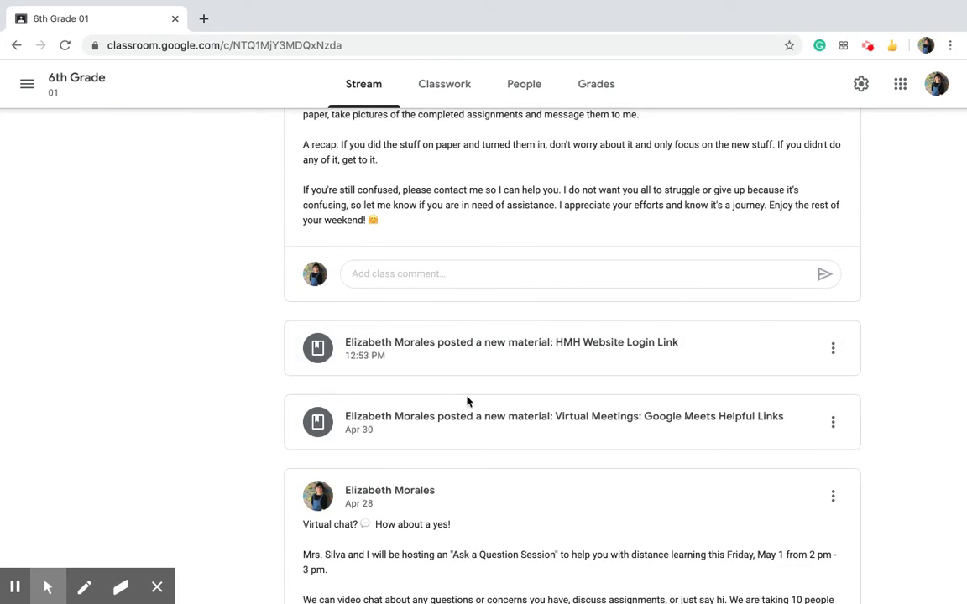
scroll(461, 464, "down", 3)
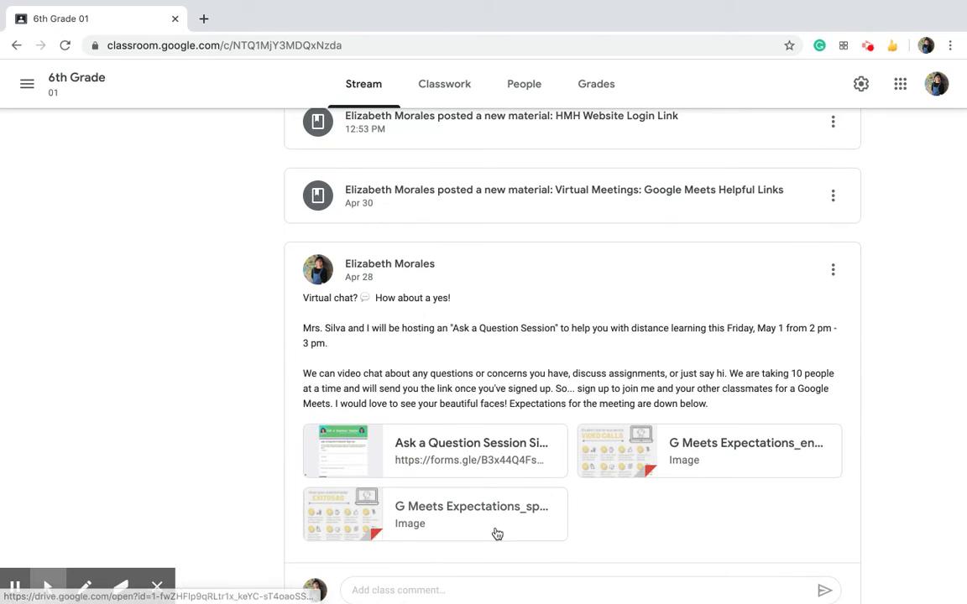
scroll(495, 434, "down", 8)
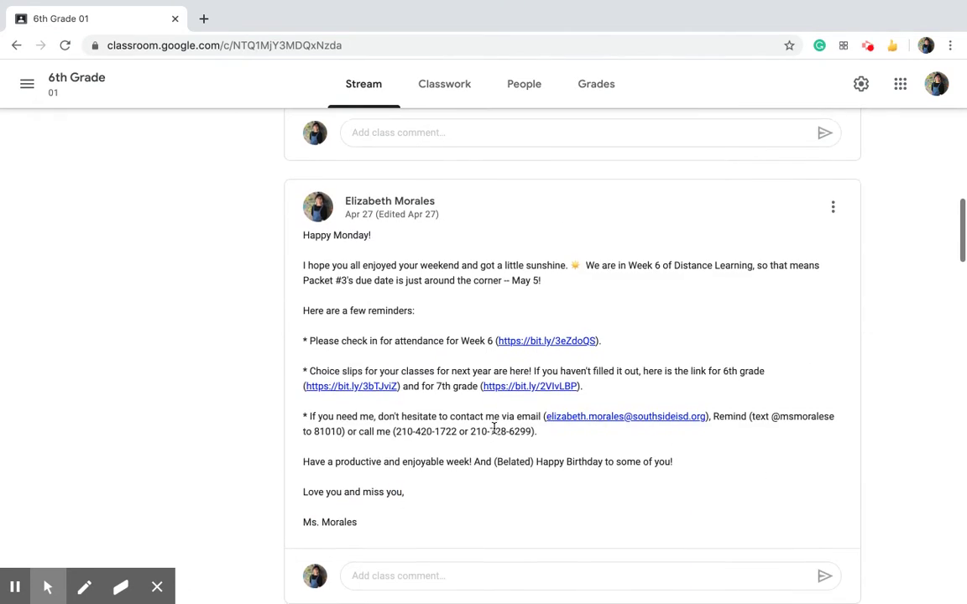
scroll(495, 431, "down", 7)
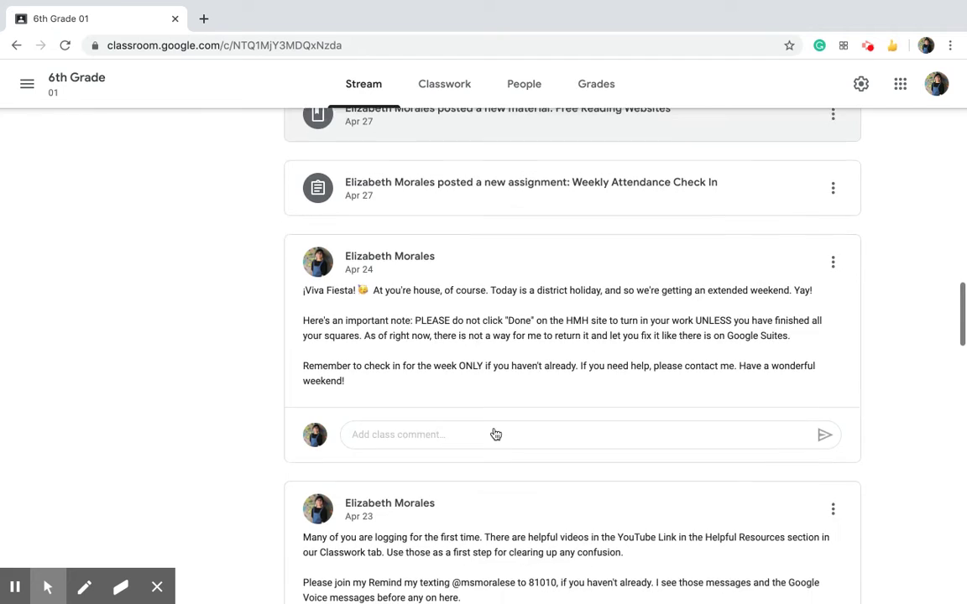
scroll(494, 433, "down", 4)
key("Home")
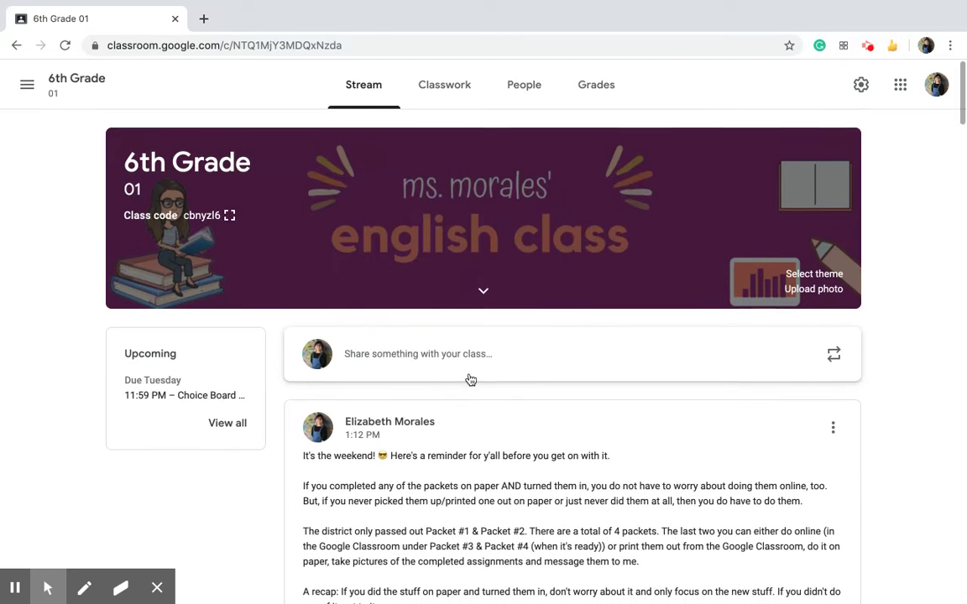
left_click(469, 370)
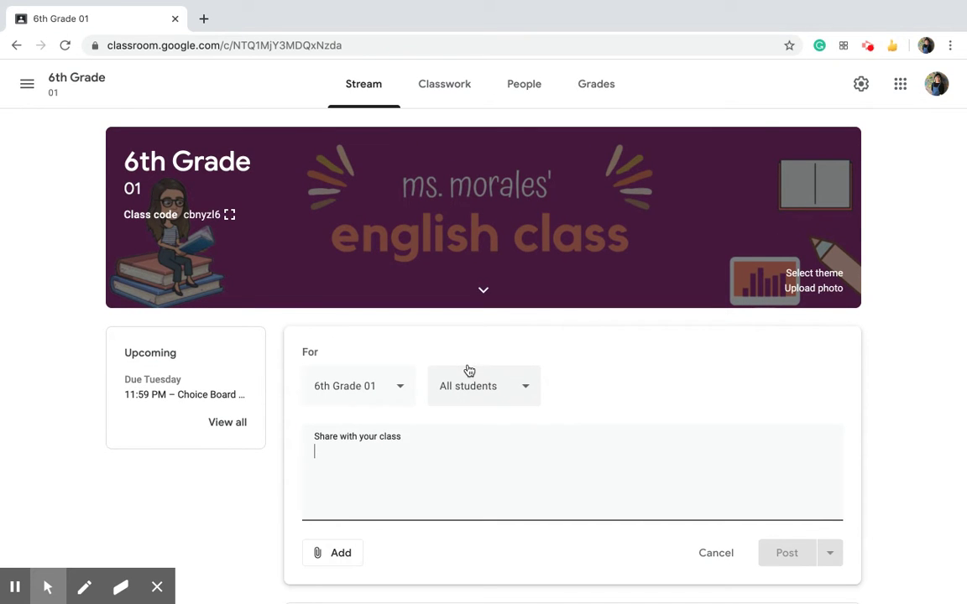
left_click(718, 556)
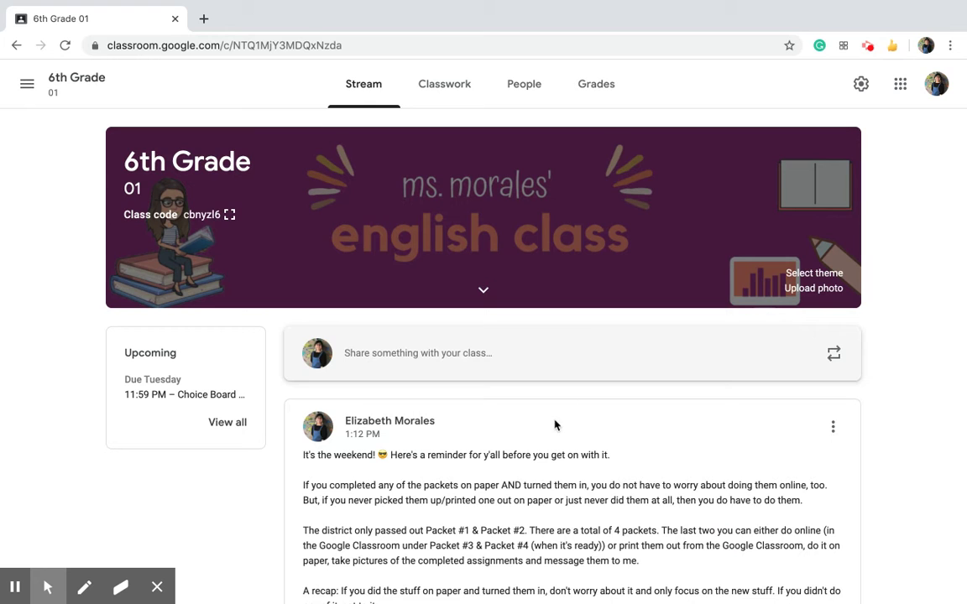
Browse further down the Stream, then switch to the Classwork page
scroll(552, 497, "down", 5)
scroll(552, 496, "down", 4)
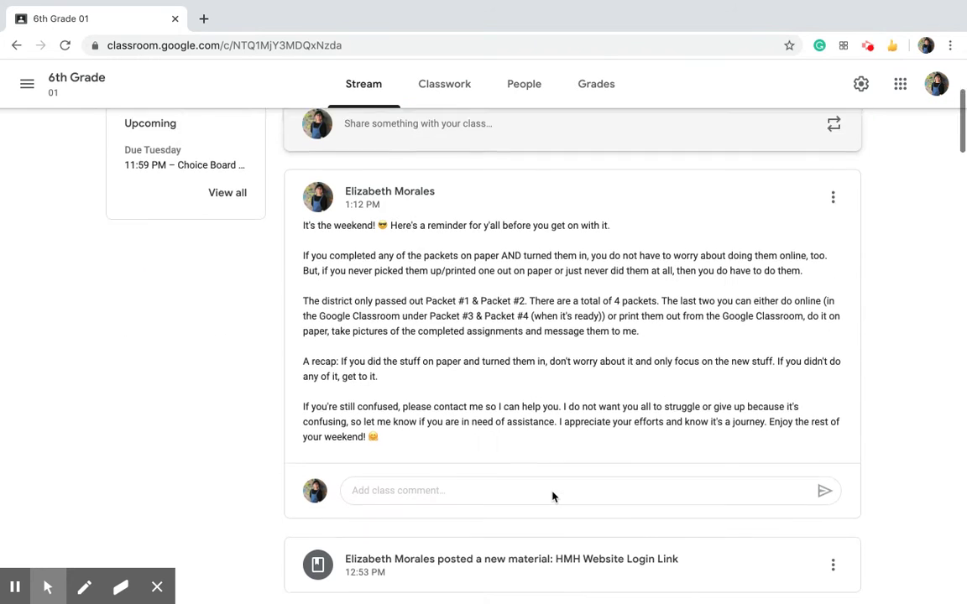
scroll(552, 497, "down", 2)
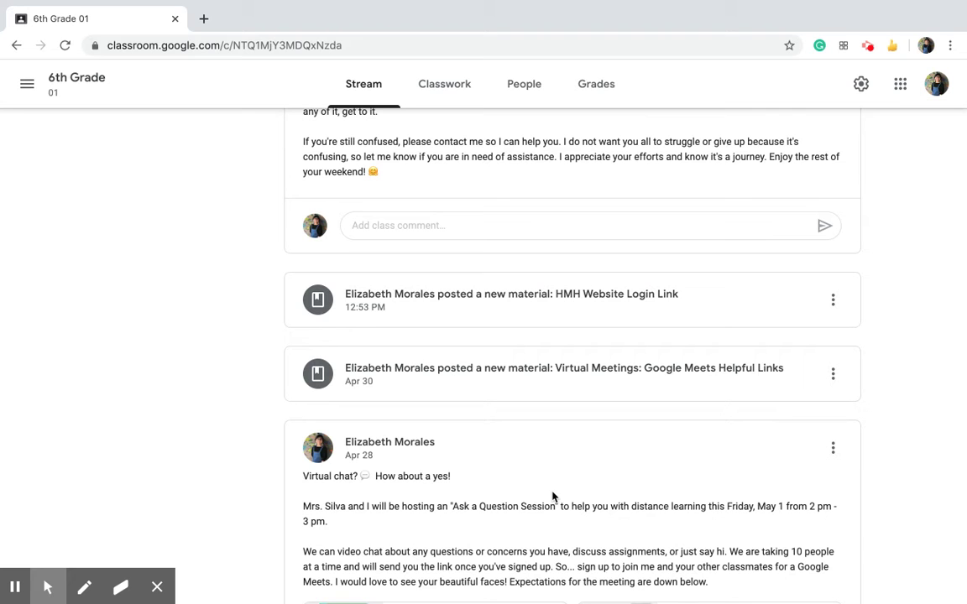
scroll(552, 497, "down", 1)
scroll(552, 497, "down", 2)
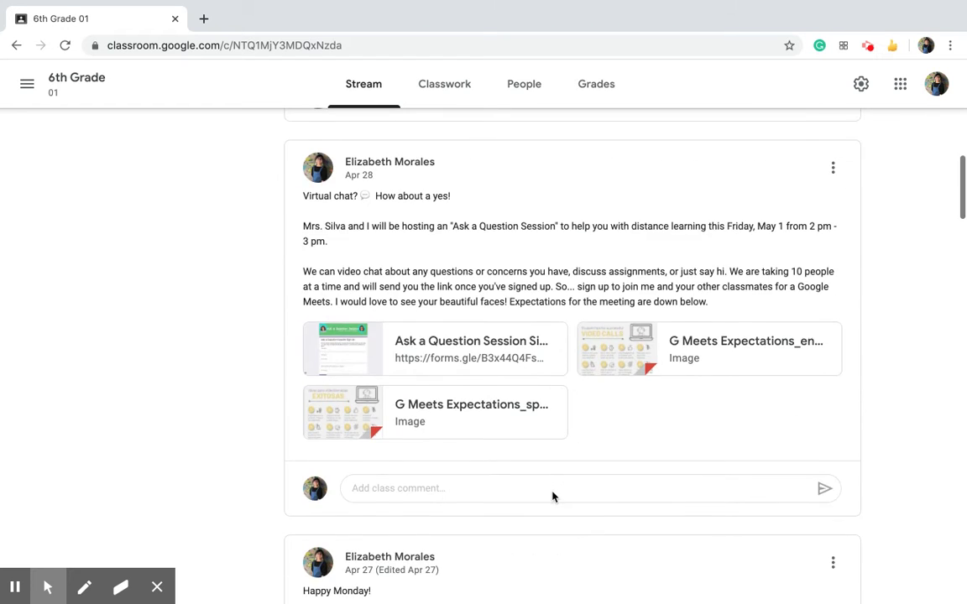
scroll(552, 497, "up", 8)
scroll(552, 497, "up", 1)
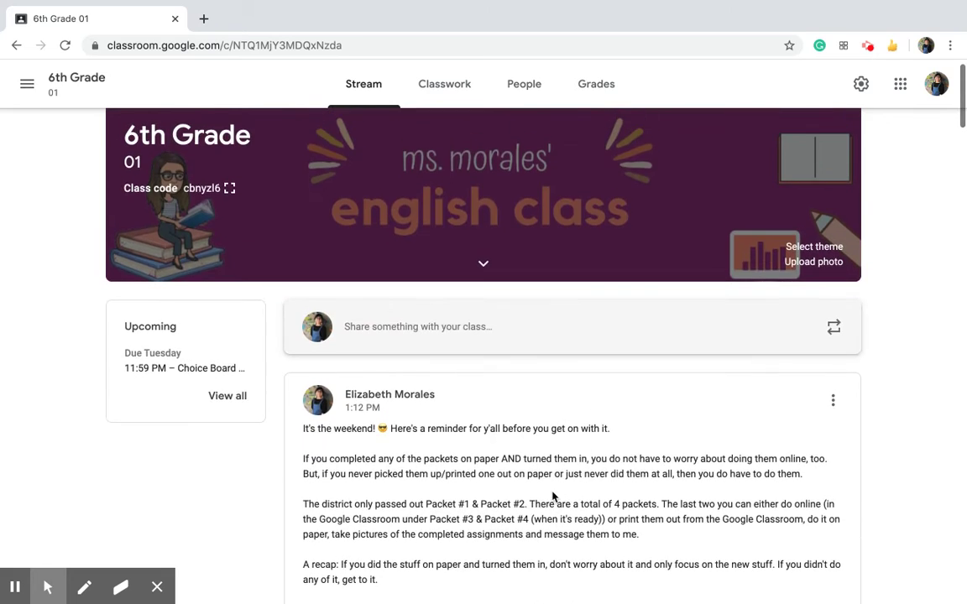
left_click(445, 107)
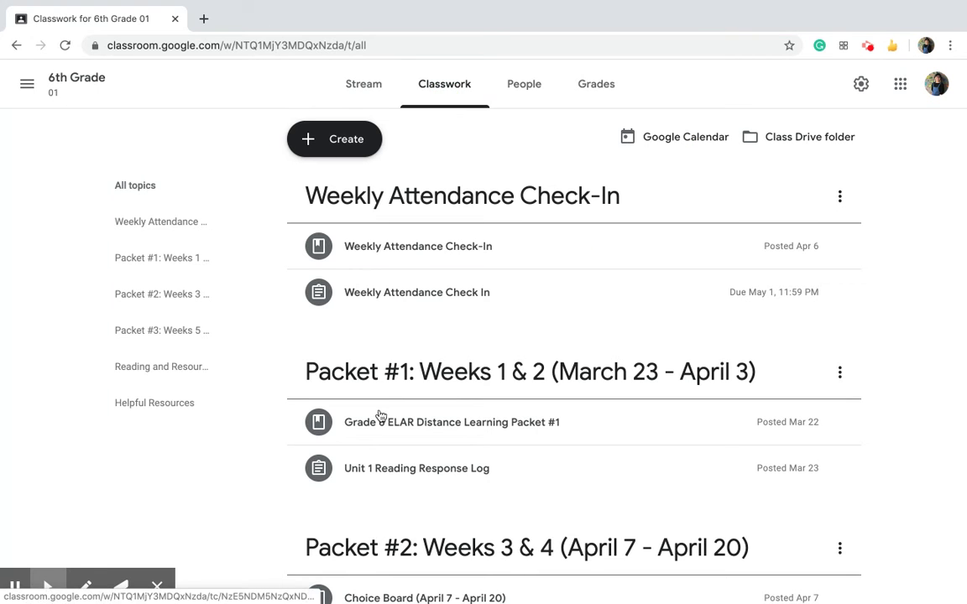
scroll(425, 292, "down", 10)
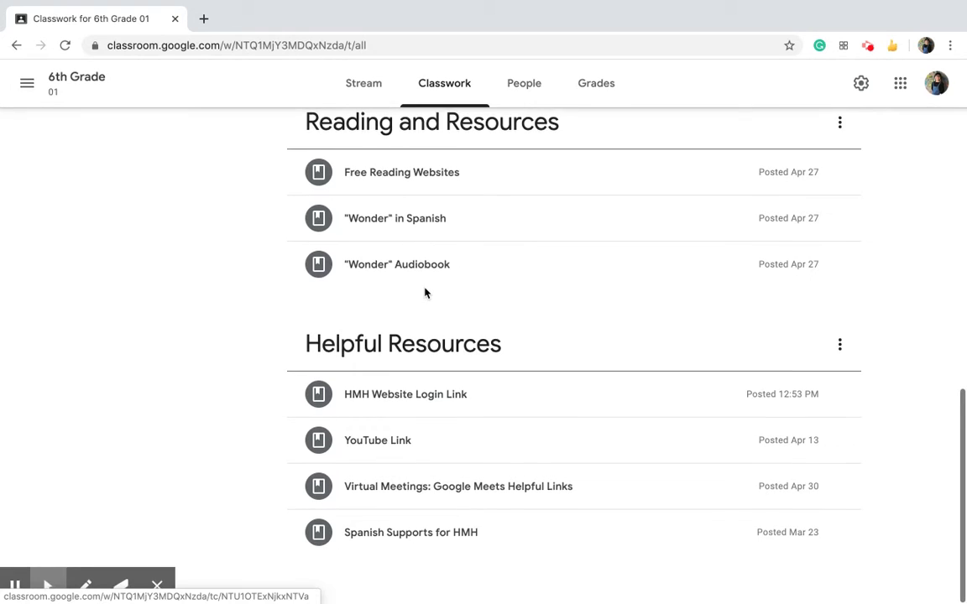
scroll(424, 292, "up", 10)
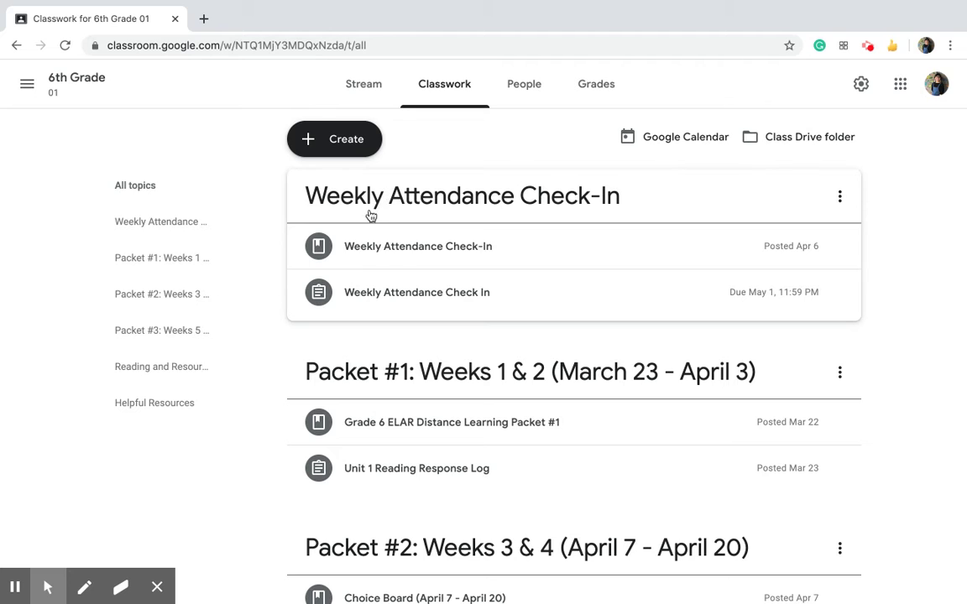
left_click(377, 250)
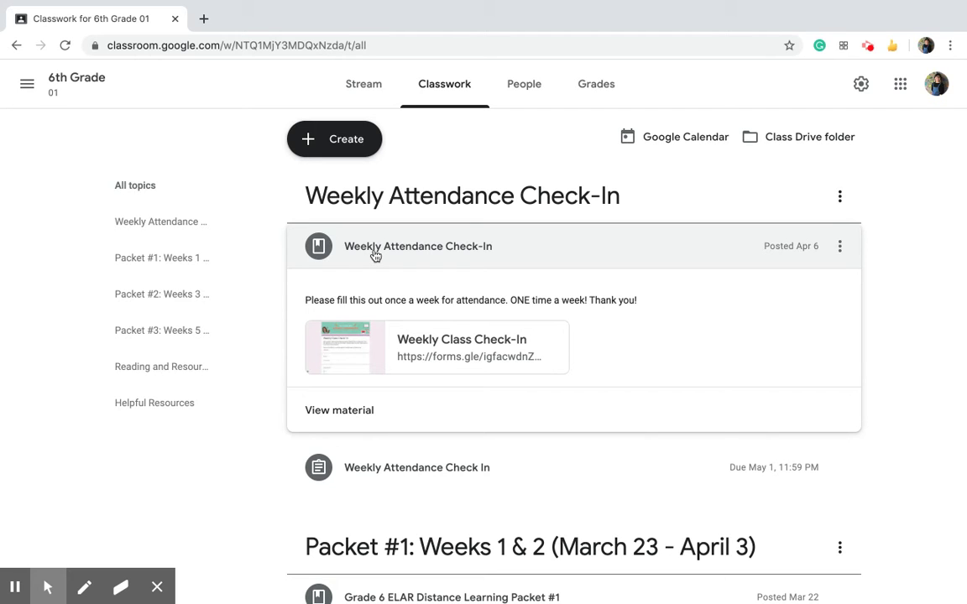
left_click(375, 252)
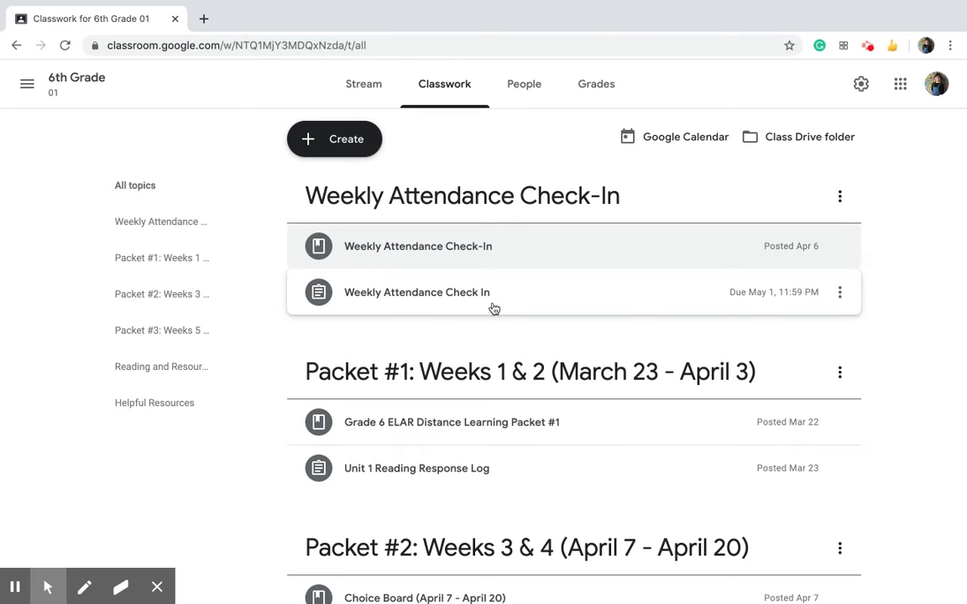
left_click(473, 303)
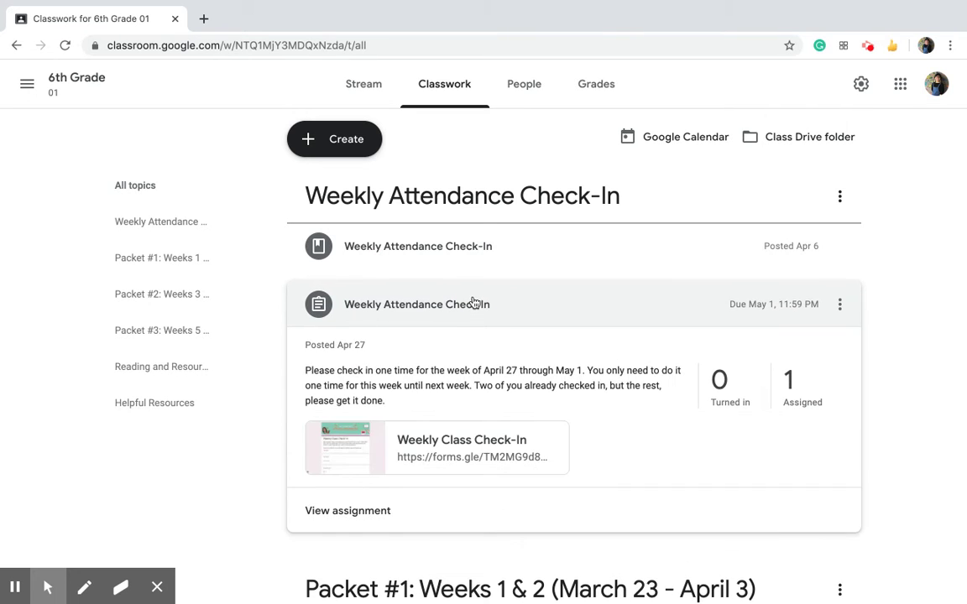
left_click(474, 303)
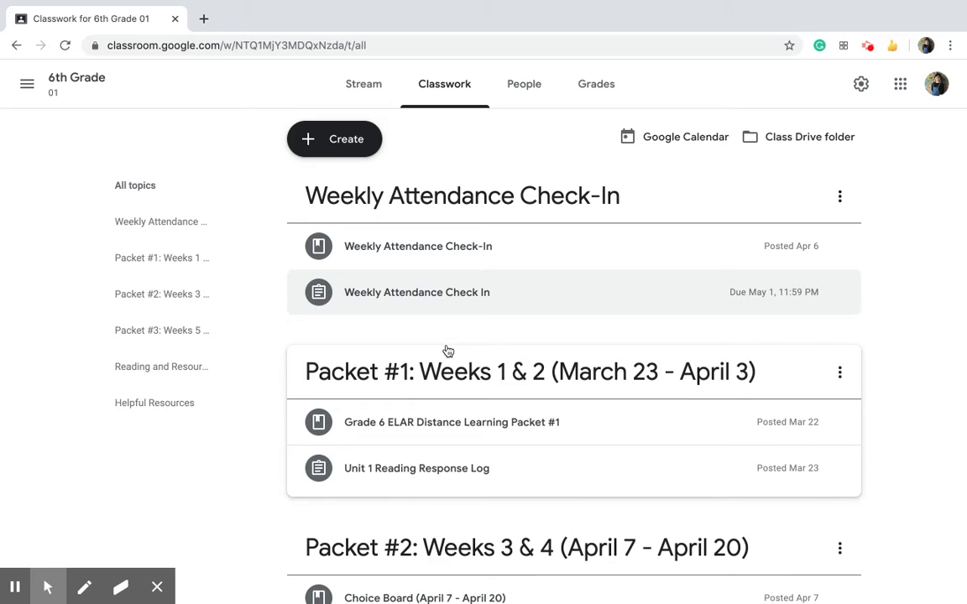
scroll(446, 350, "down", 1)
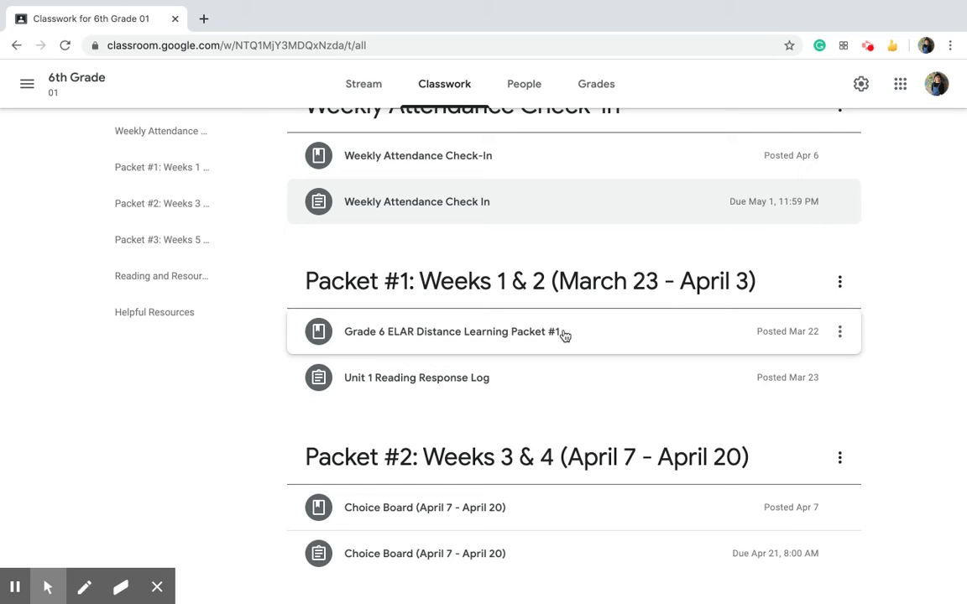
scroll(562, 391, "down", 1)
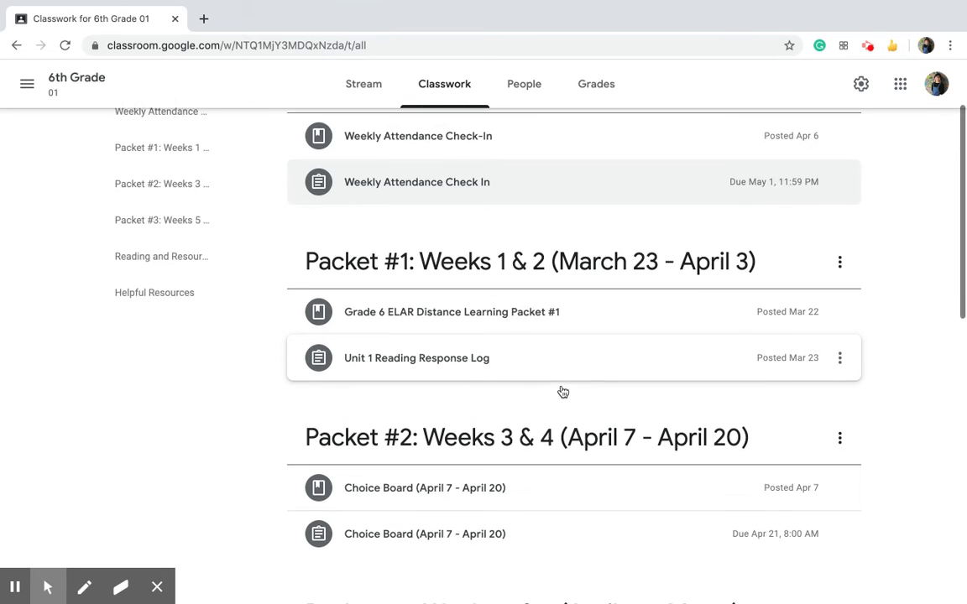
scroll(566, 356, "down", 2)
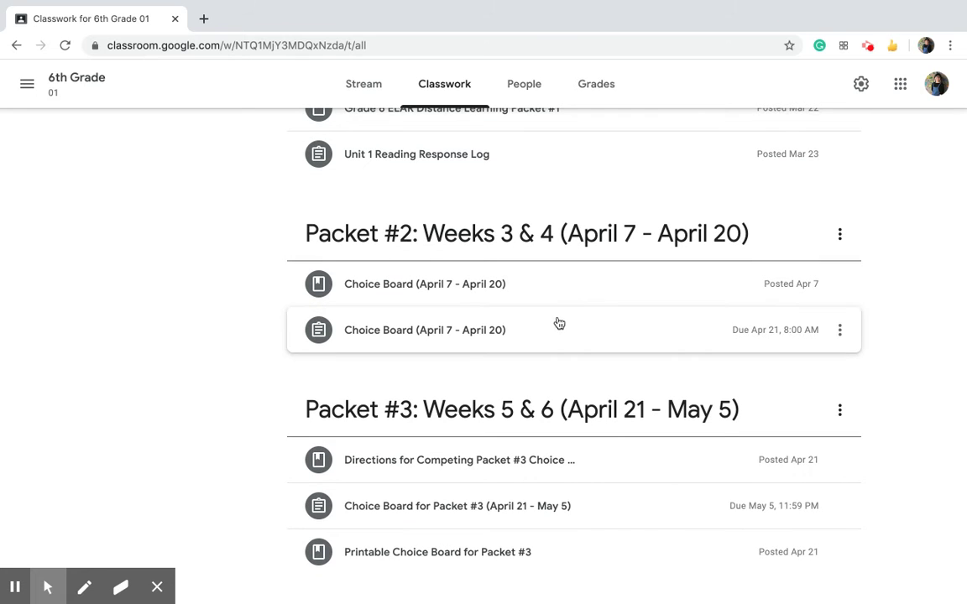
left_click(554, 285)
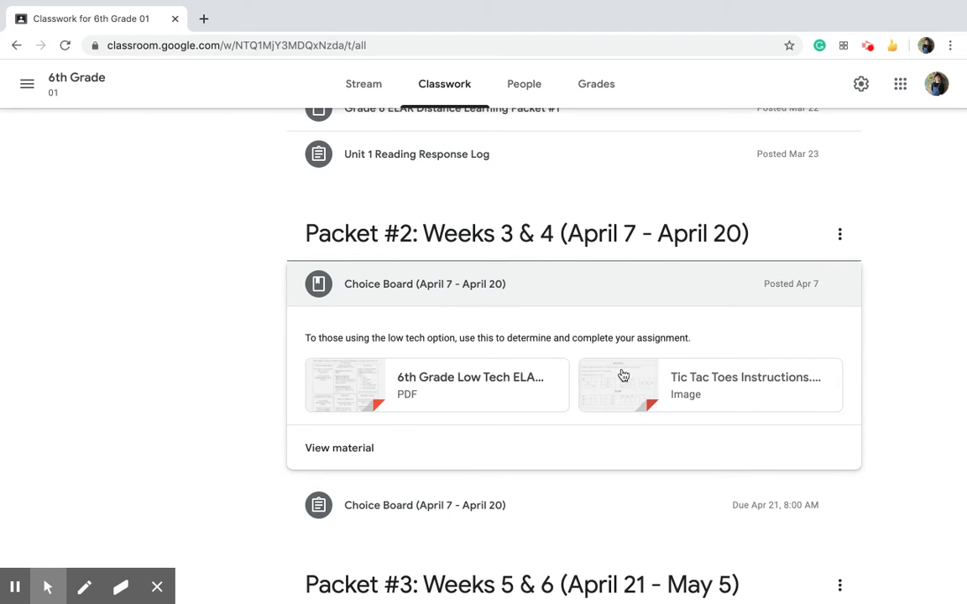
left_click(581, 298)
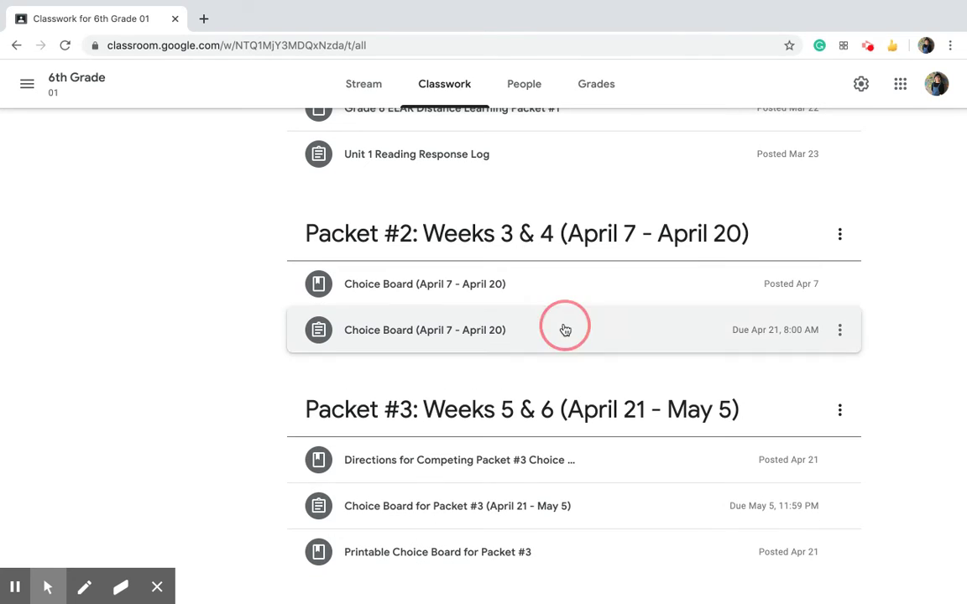
left_click(565, 330)
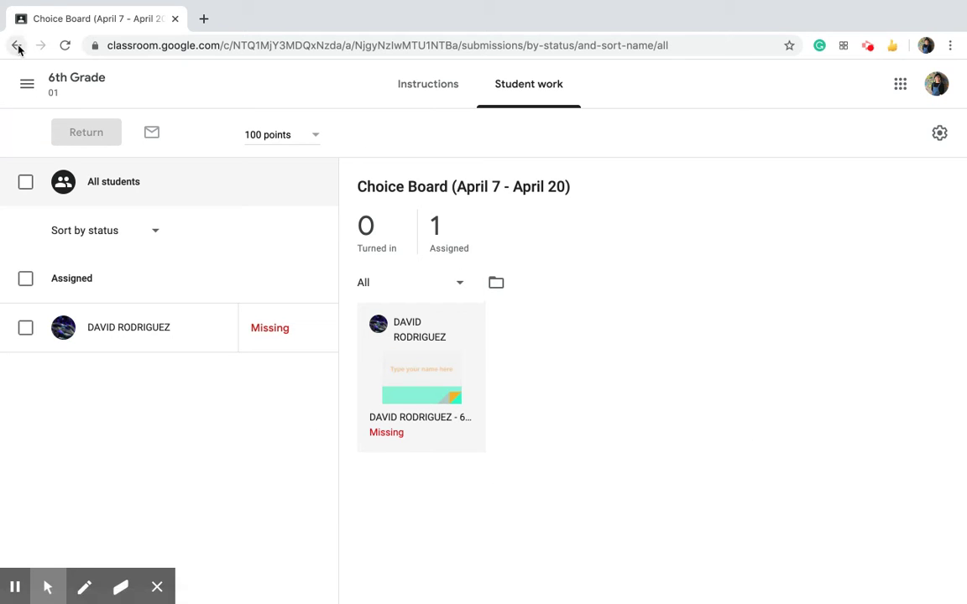
left_click(18, 46)
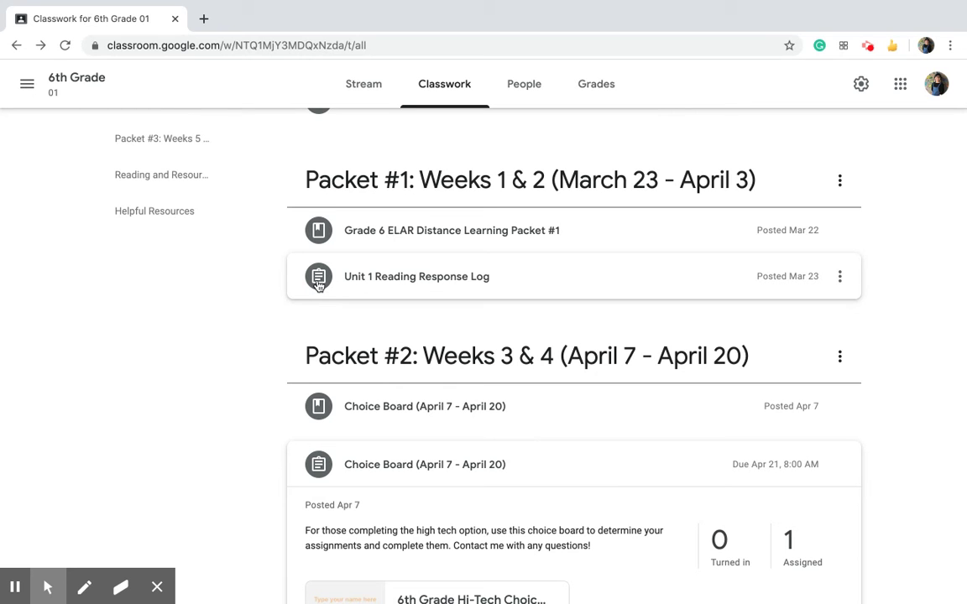
left_click(341, 464)
scroll(344, 464, "up", 5)
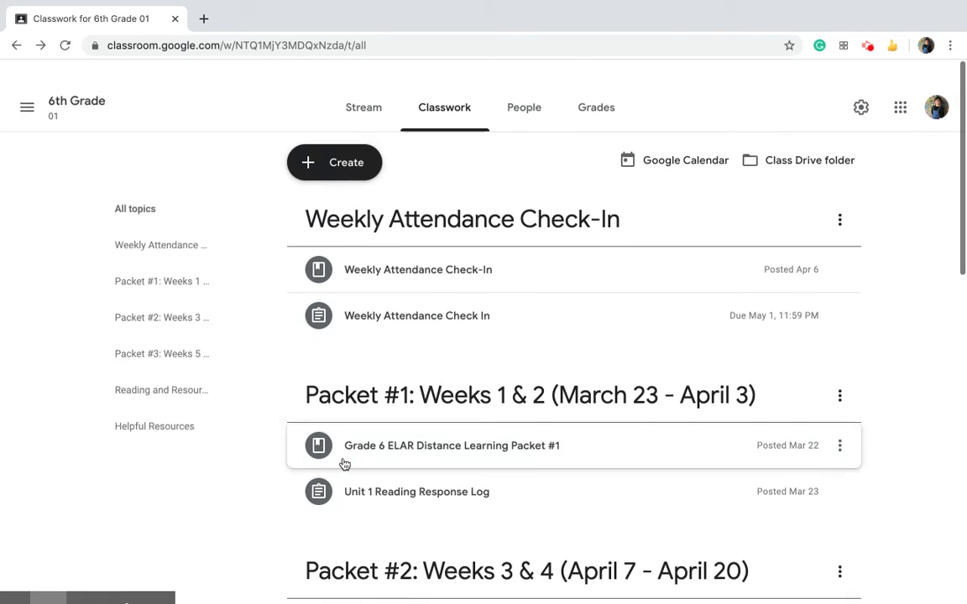
left_click(312, 137)
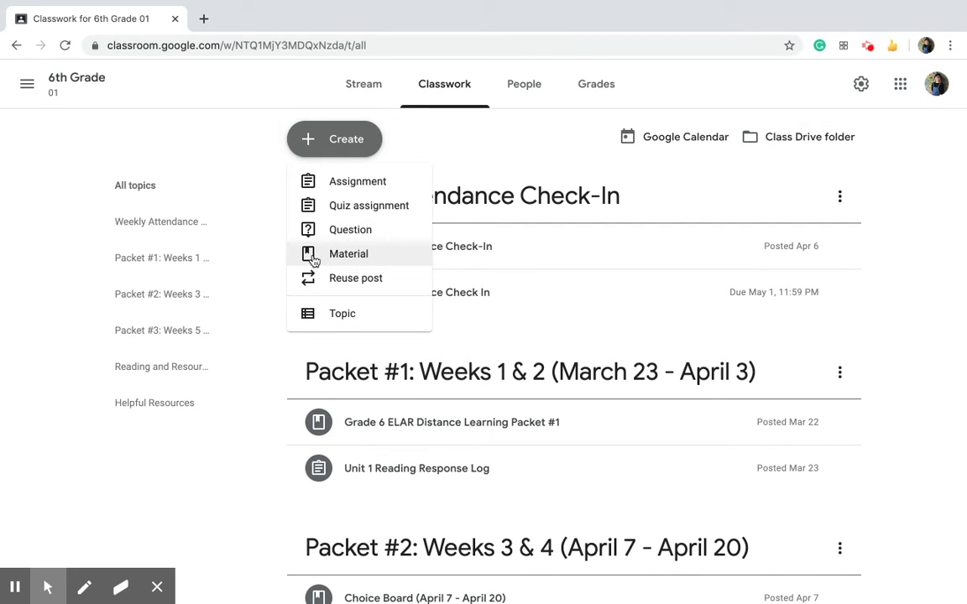
left_click(326, 151)
Scroll past the Packet topics to Reading and Resources, showing Free Reading Websites and the 'Wonder' materials
scroll(270, 422, "down", 4)
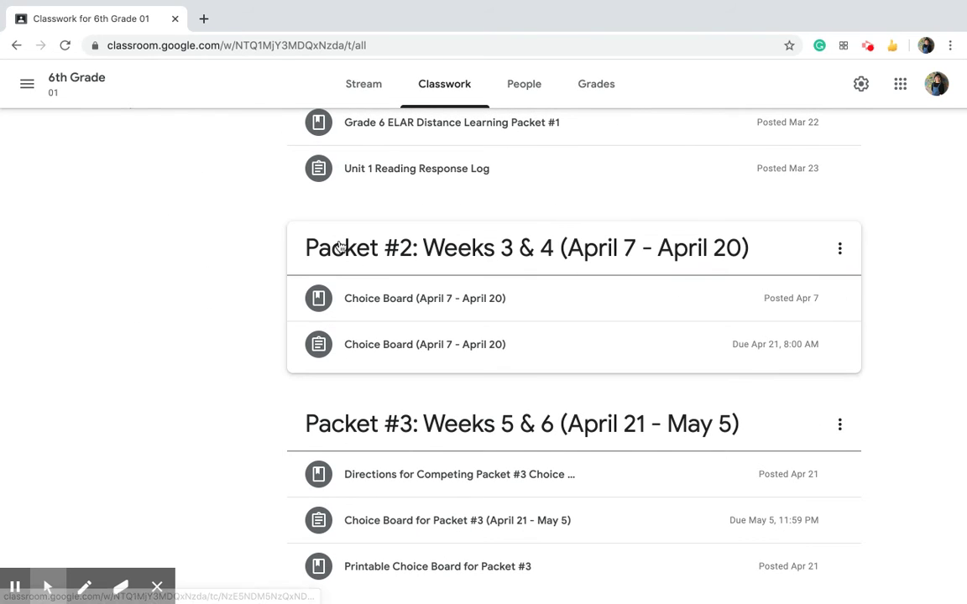
scroll(340, 245, "up", 2)
scroll(337, 244, "up", 2)
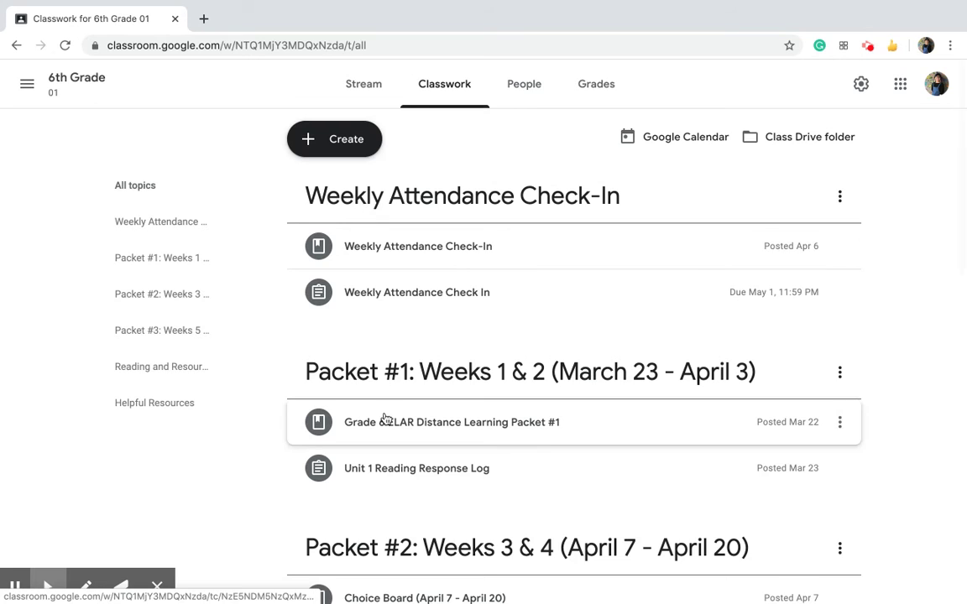
scroll(385, 411, "down", 5)
scroll(385, 408, "down", 3)
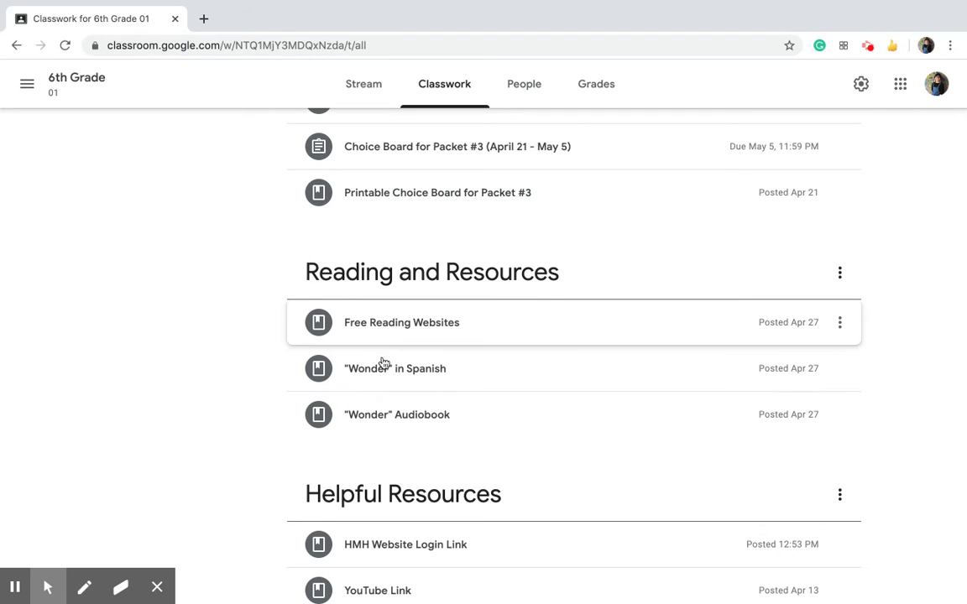
Expand and collapse the Free Reading Websites material to check its details
left_click(370, 318)
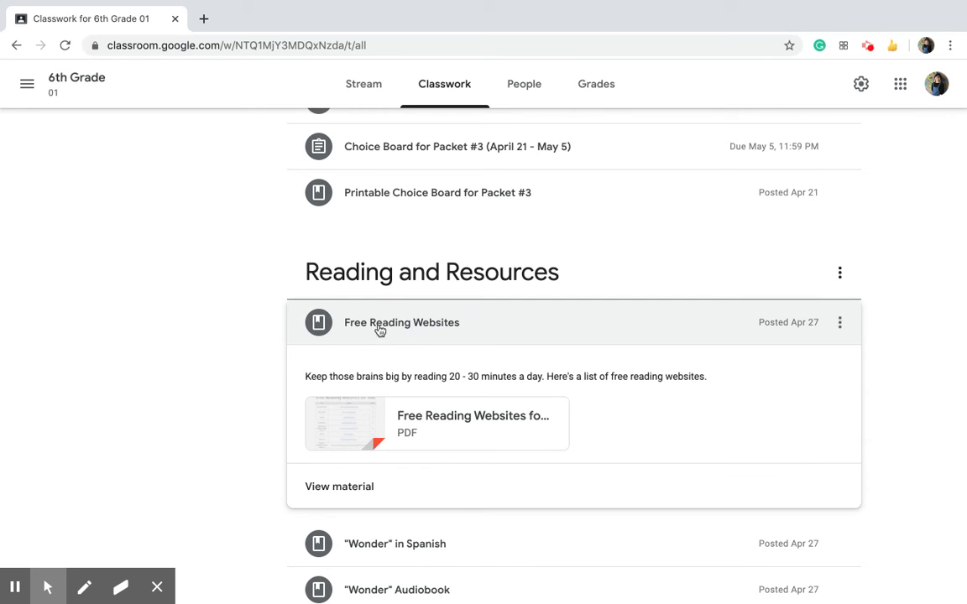
left_click(417, 333)
left_click(365, 330)
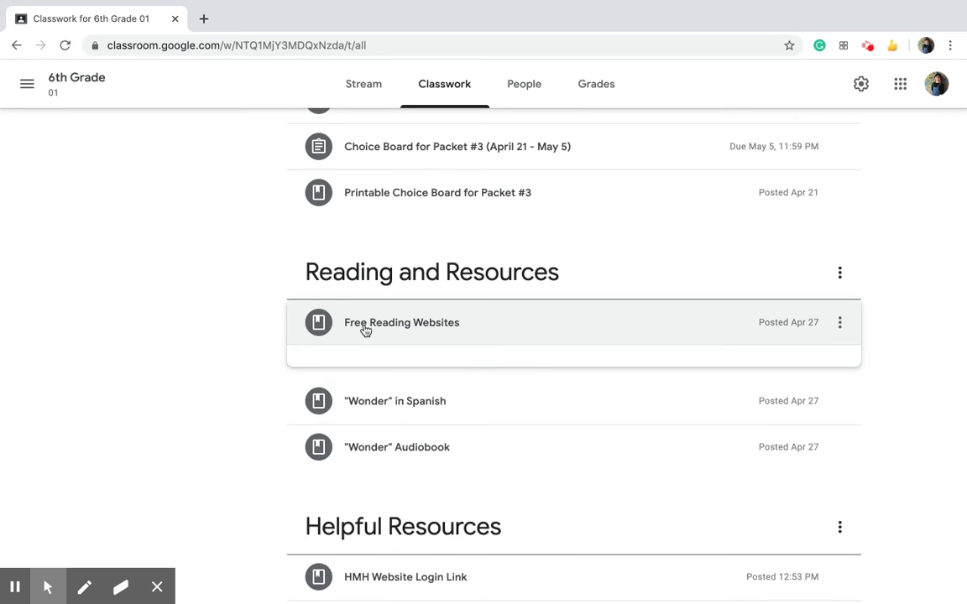
left_click(365, 330)
scroll(293, 400, "down", 2)
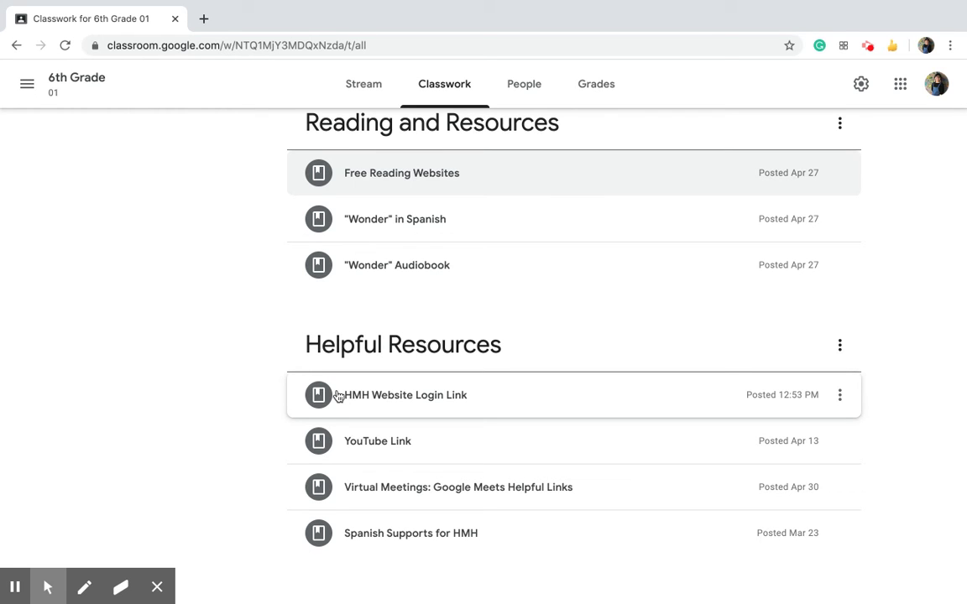
Preview and collapse HMH Website Login Link, then expand the YouTube Link material
left_click(338, 396)
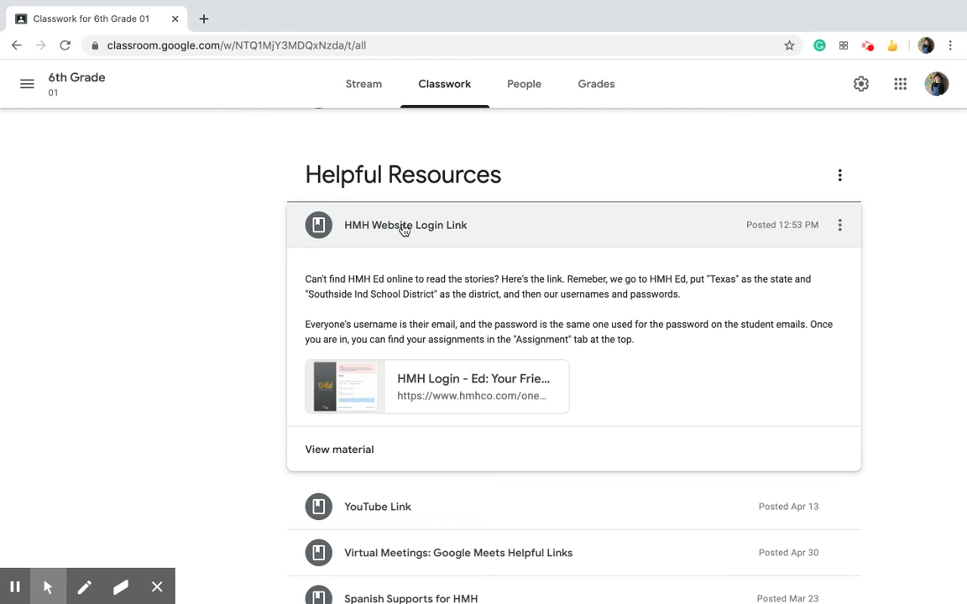
left_click(403, 226)
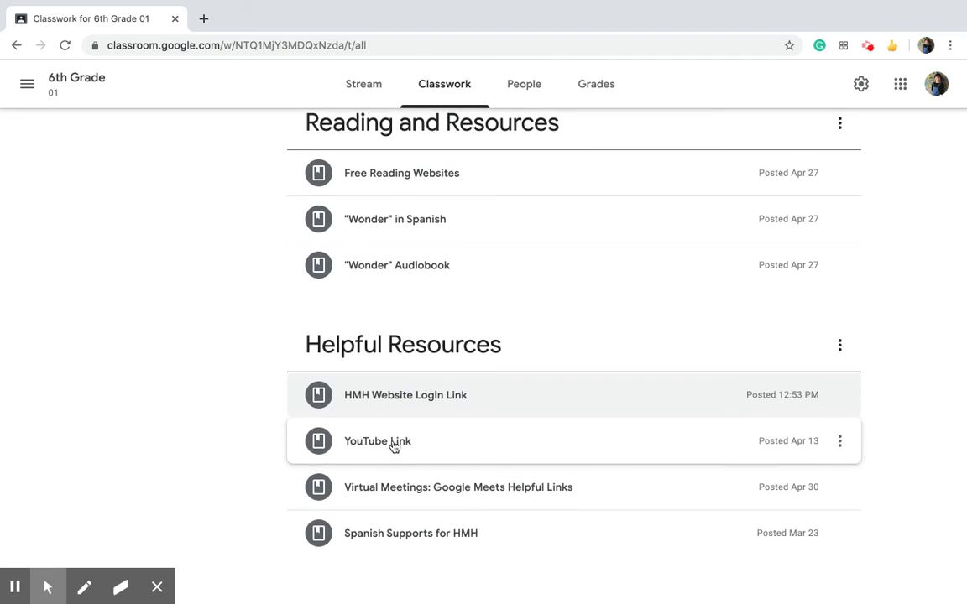
left_click(393, 443)
left_click(410, 369)
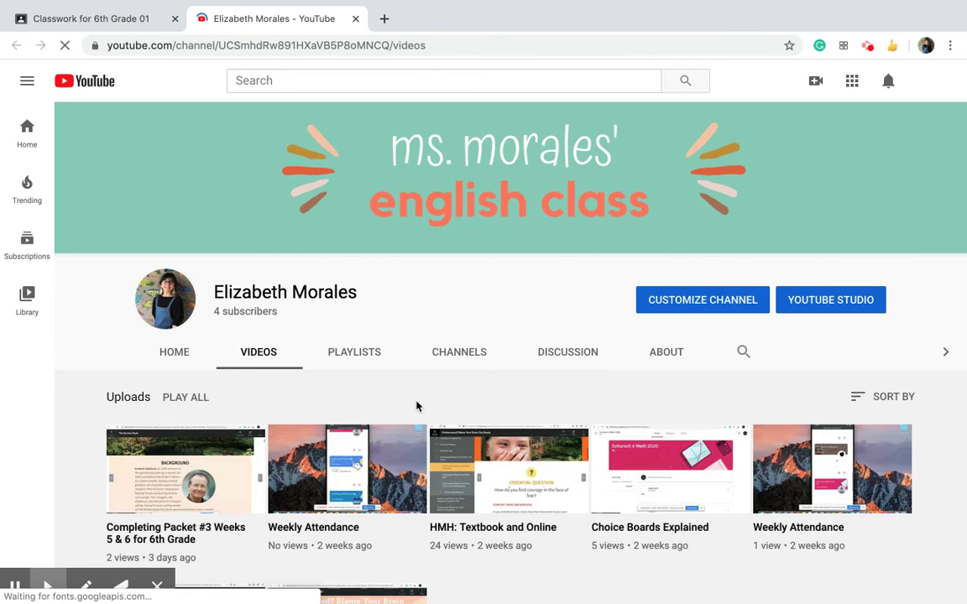
scroll(416, 406, "down", 3)
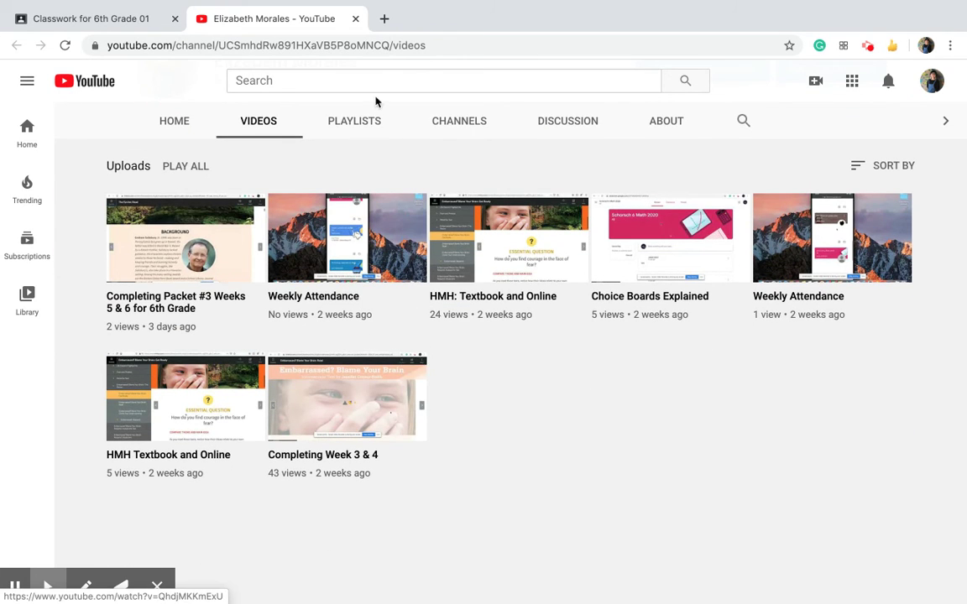
left_click(354, 18)
left_click(350, 274)
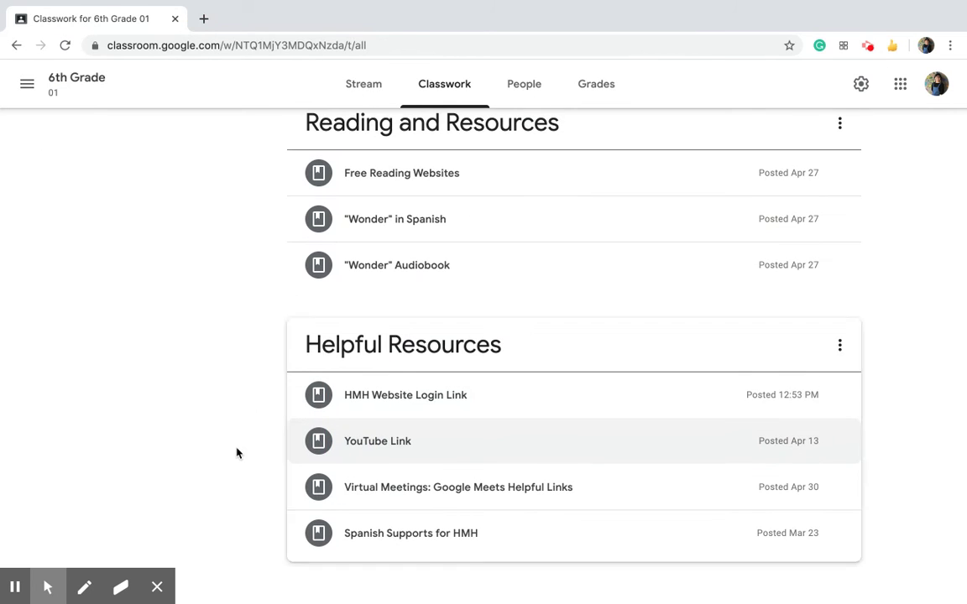
Check and collapse Virtual Meetings and Spanish Supports for HMH, then go to the People page
left_click(374, 496)
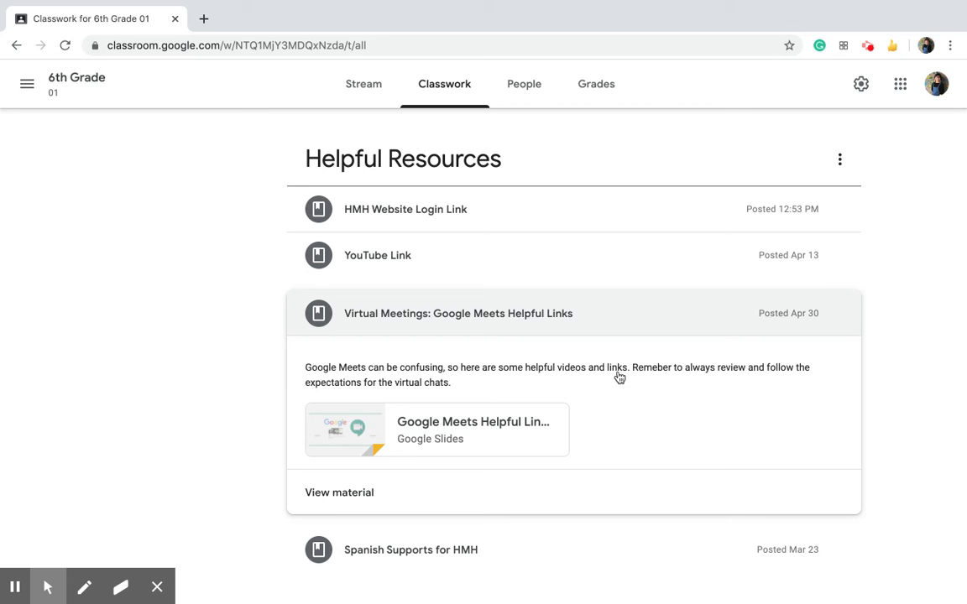
left_click(539, 332)
left_click(491, 534)
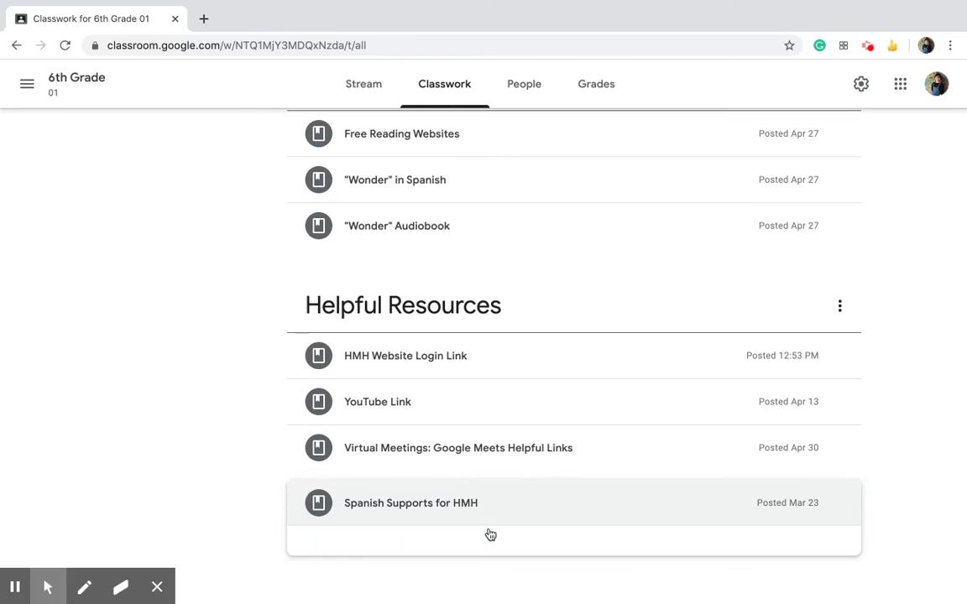
left_click(495, 401)
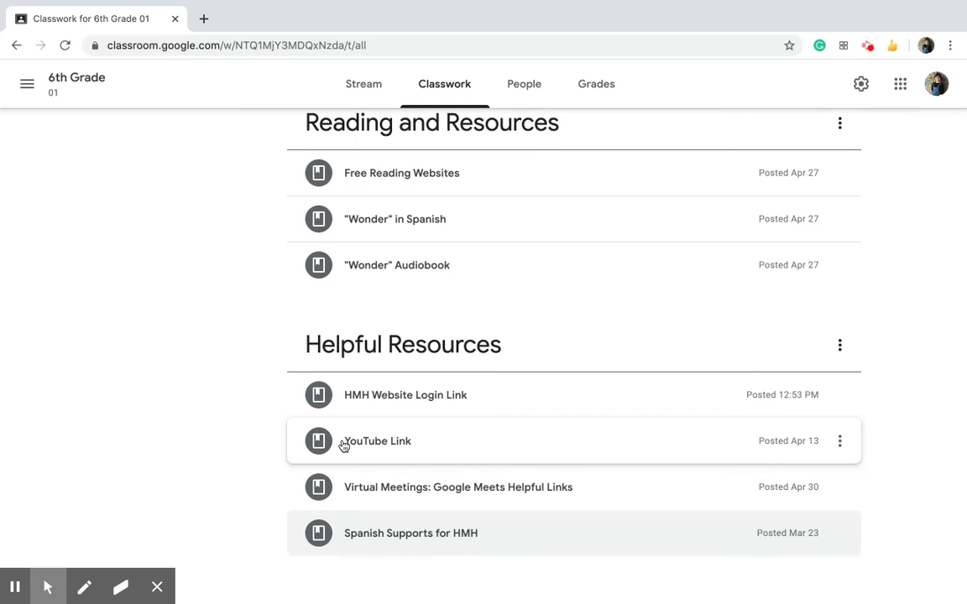
scroll(343, 445, "up", 7)
scroll(343, 445, "up", 3)
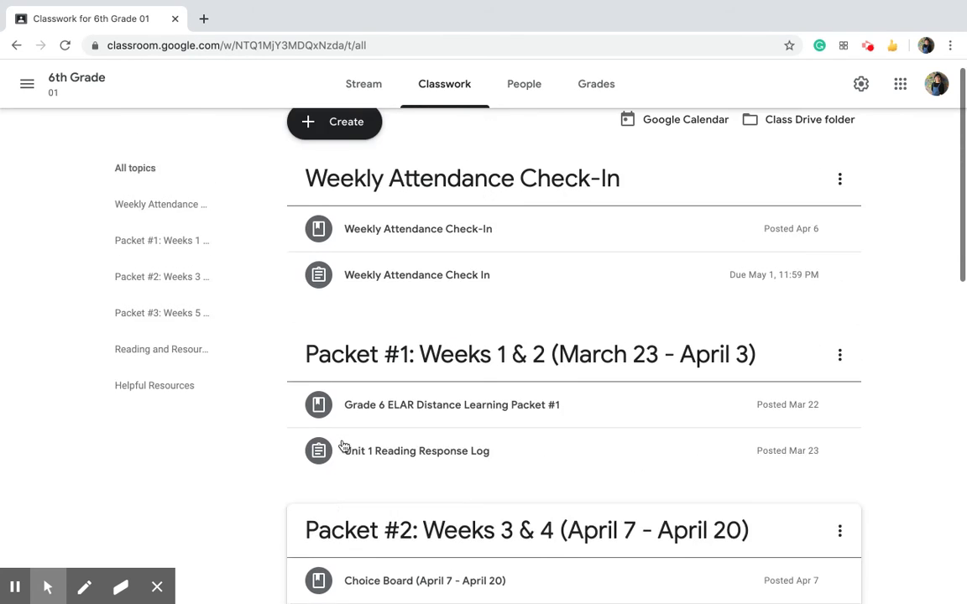
left_click(518, 99)
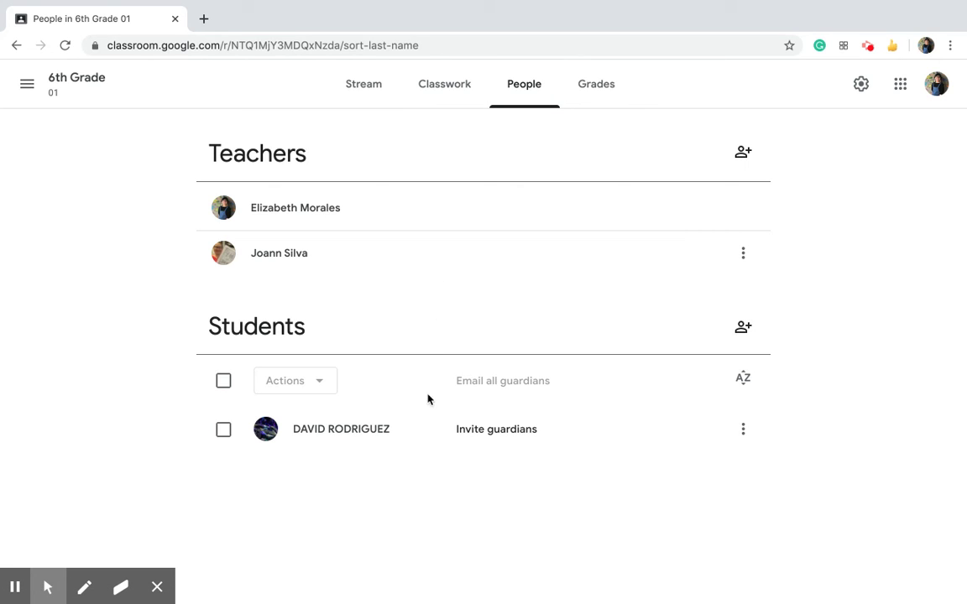
Look at the class Grades page, then return to the class Stream
left_click(615, 94)
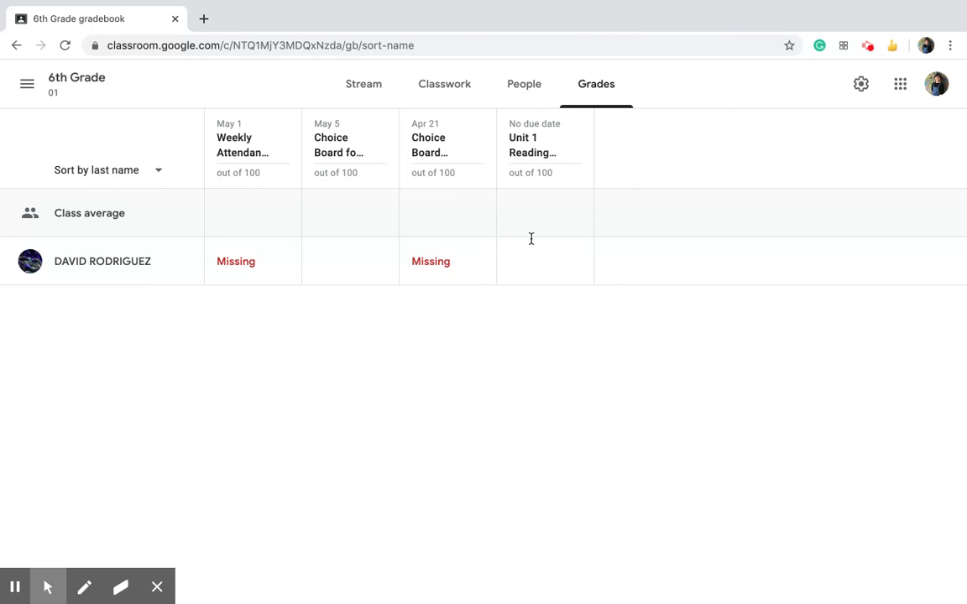
left_click(350, 88)
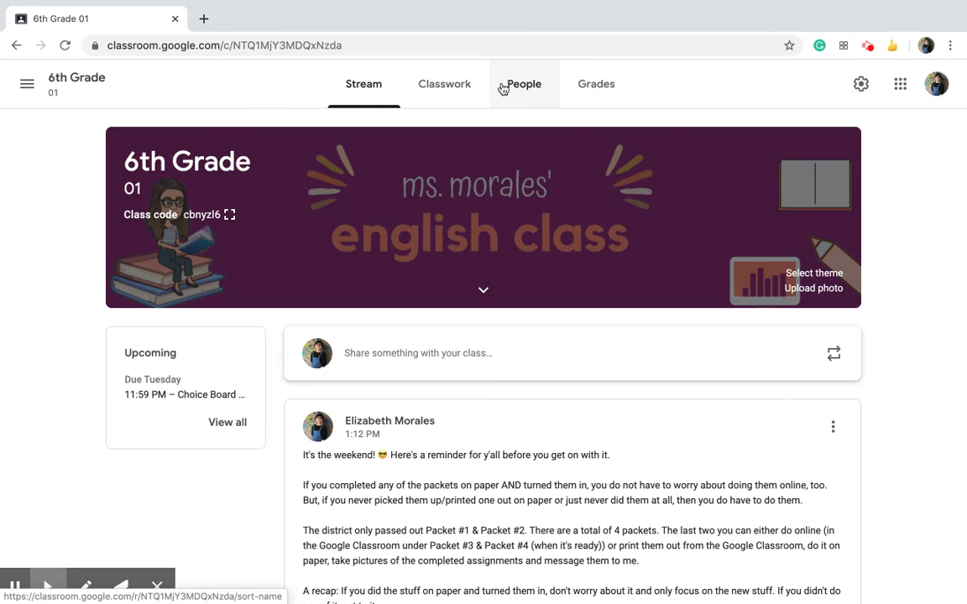
Open the 6th Grade 01 class Drive folder from Classwork and scroll through its files
left_click(501, 89)
left_click(454, 89)
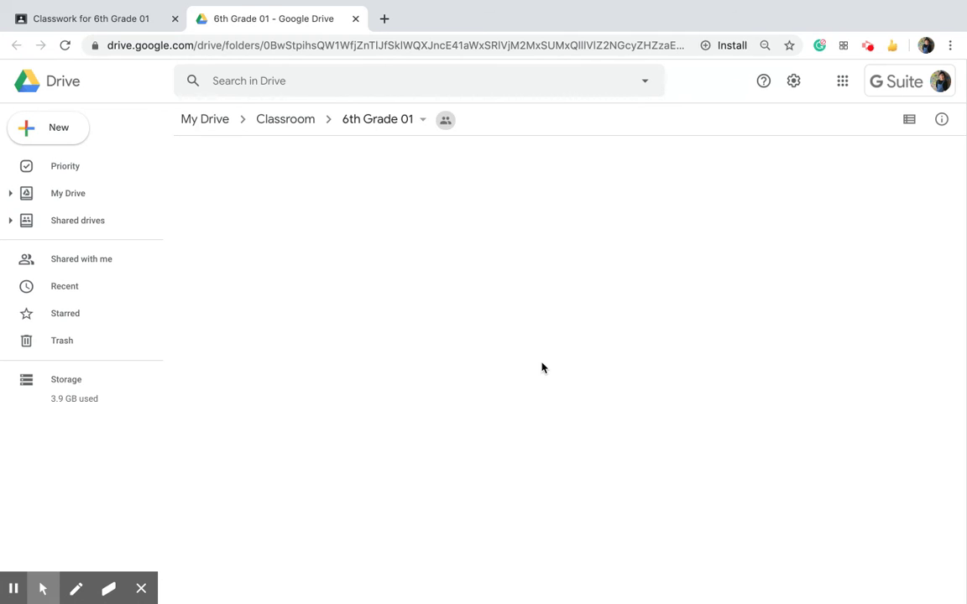
scroll(435, 438, "down", 3)
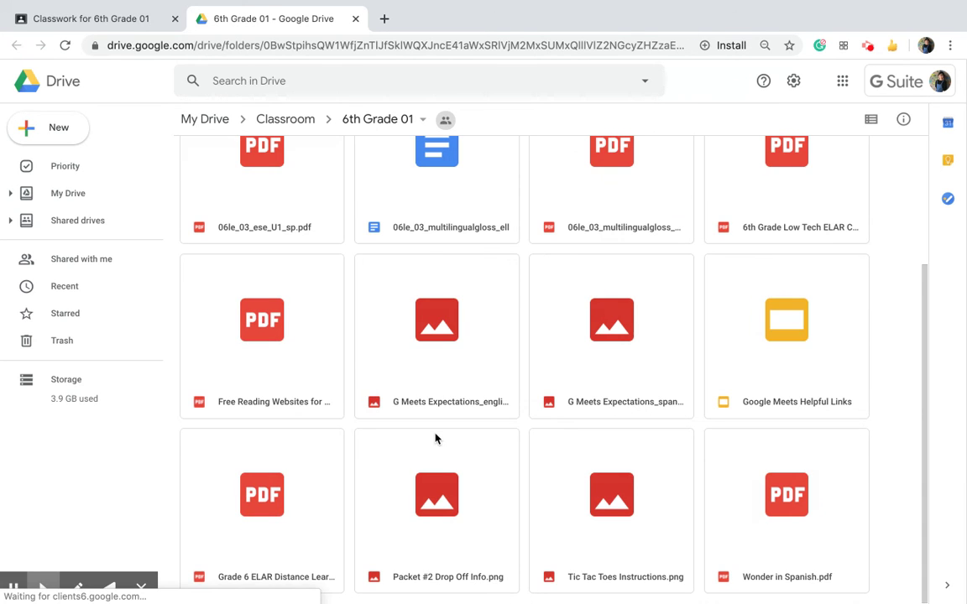
scroll(435, 438, "down", 3)
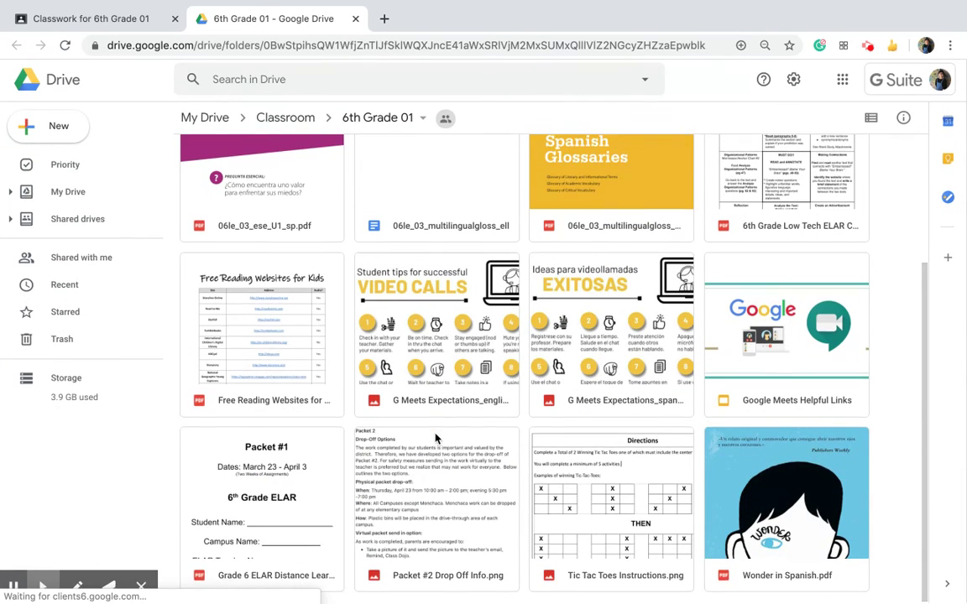
Close the Drive tab, return to the Stream, and open the full To-do list from Upcoming
left_click(355, 18)
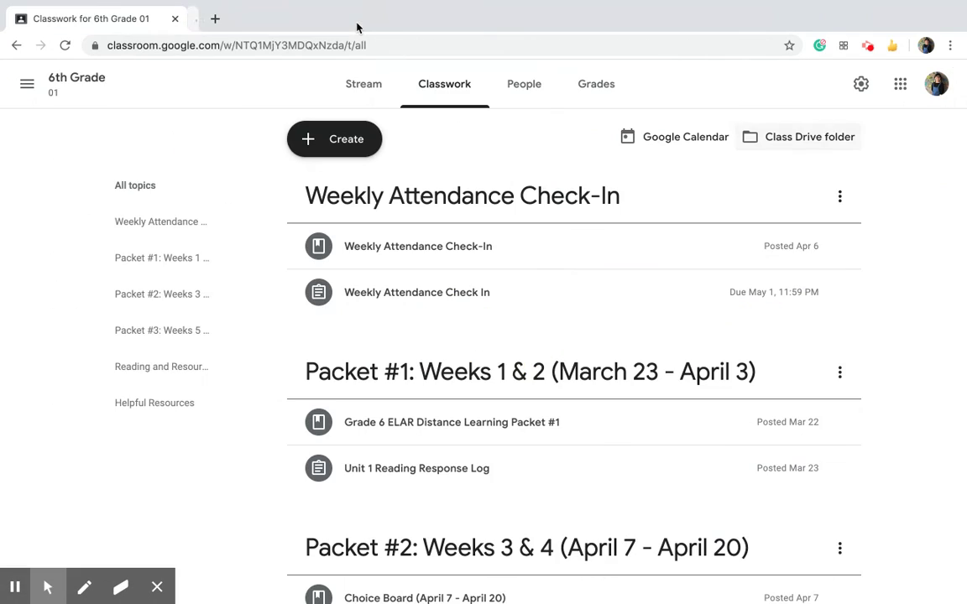
scroll(466, 411, "down", 2)
scroll(464, 412, "down", 5)
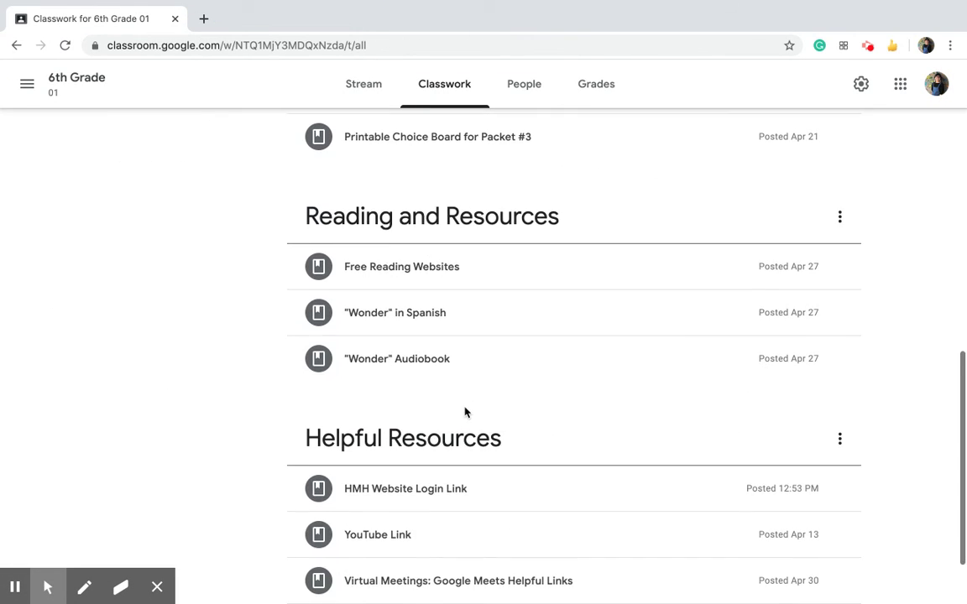
scroll(464, 410, "up", 5)
scroll(501, 199, "up", 3)
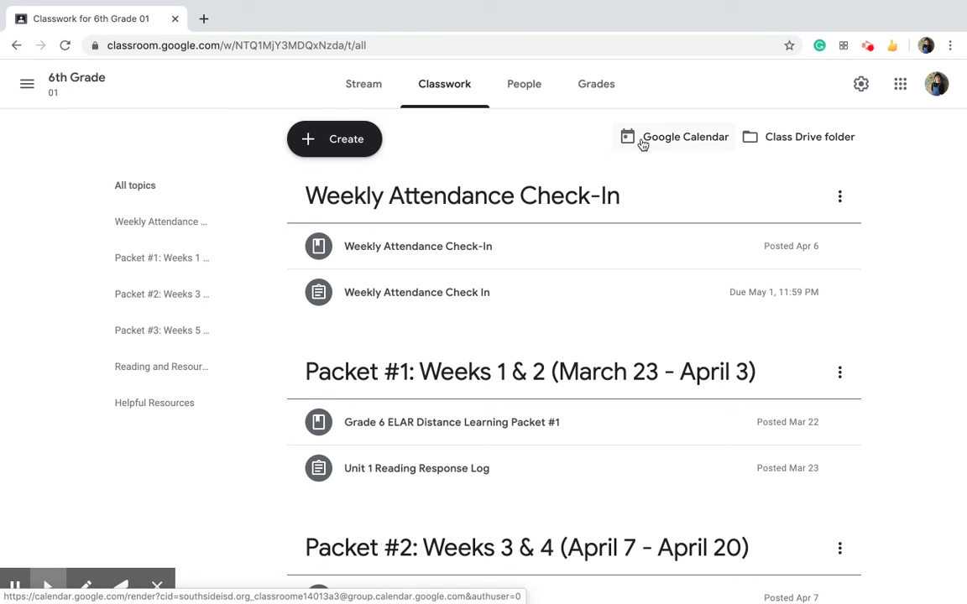
left_click(372, 99)
left_click(239, 428)
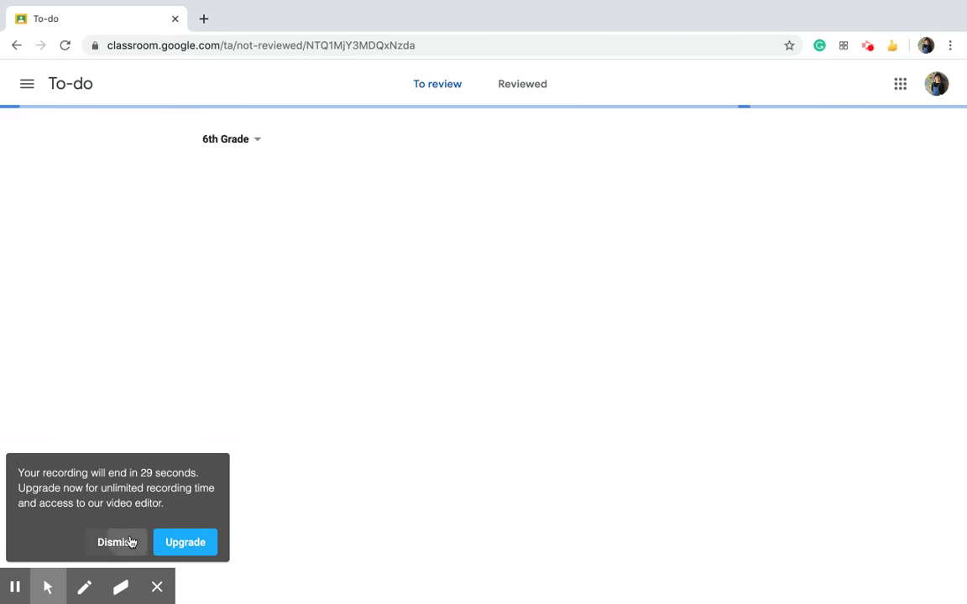
Show the To-do work to review, then go back to the 6th Grade Stream and scroll its posts
left_click(120, 542)
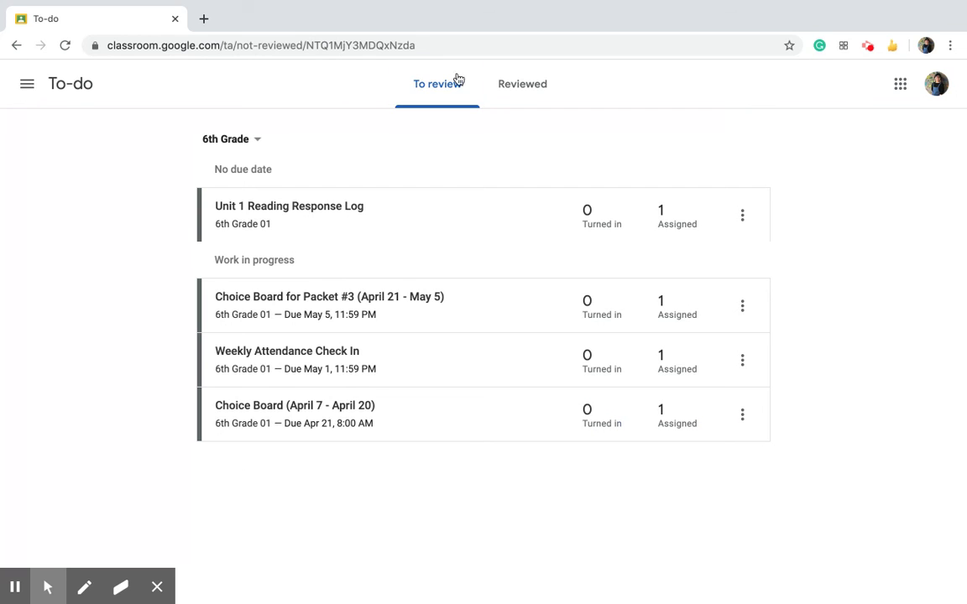
left_click(394, 77)
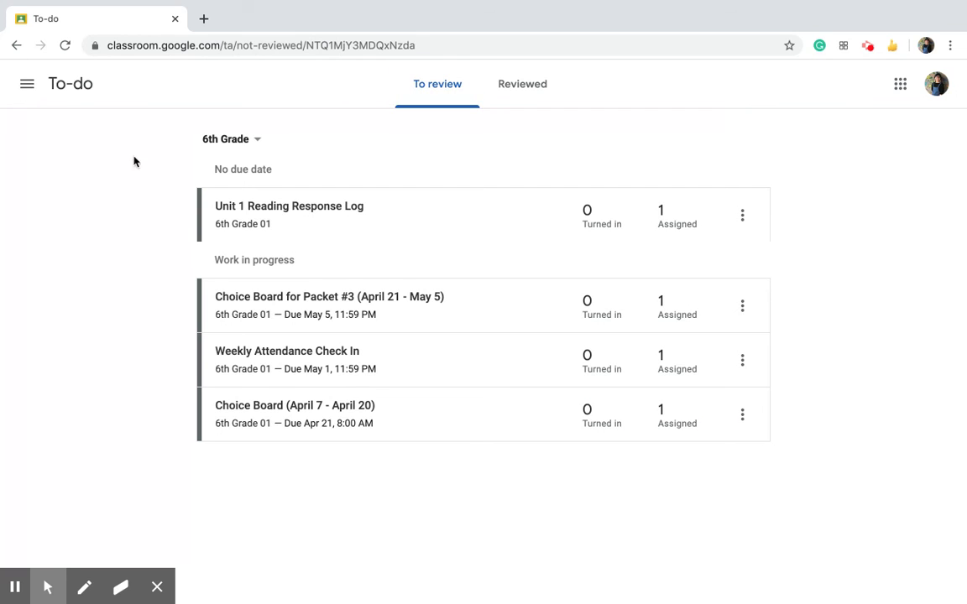
left_click(16, 46)
scroll(133, 335, "down", 9)
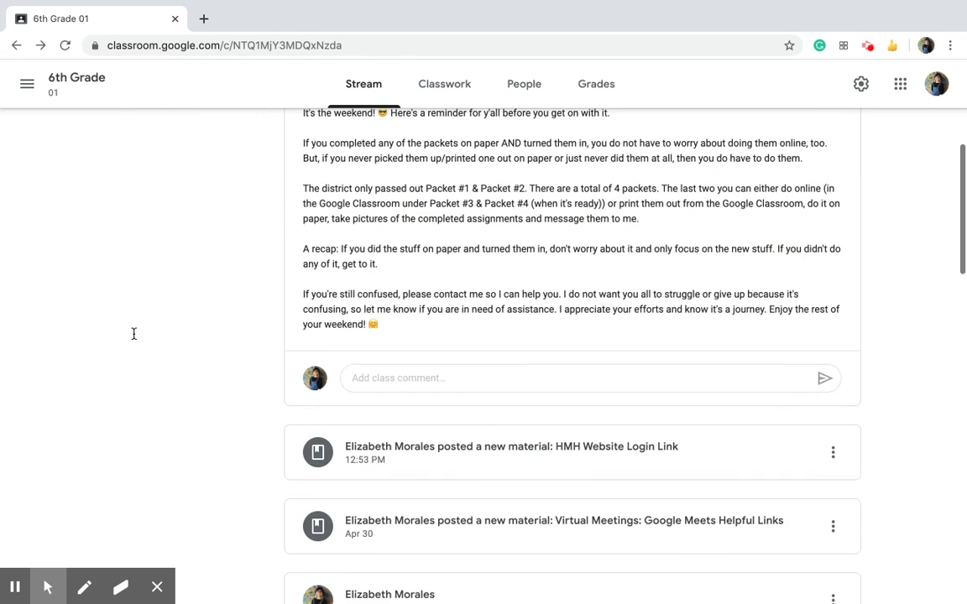
scroll(133, 338, "down", 10)
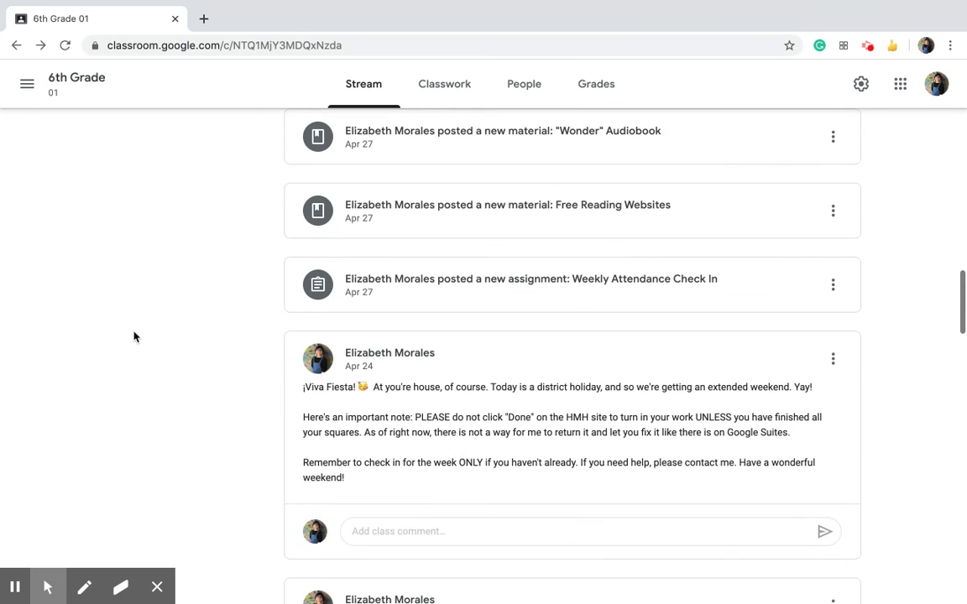
scroll(134, 337, "up", 1)
scroll(133, 337, "up", 5)
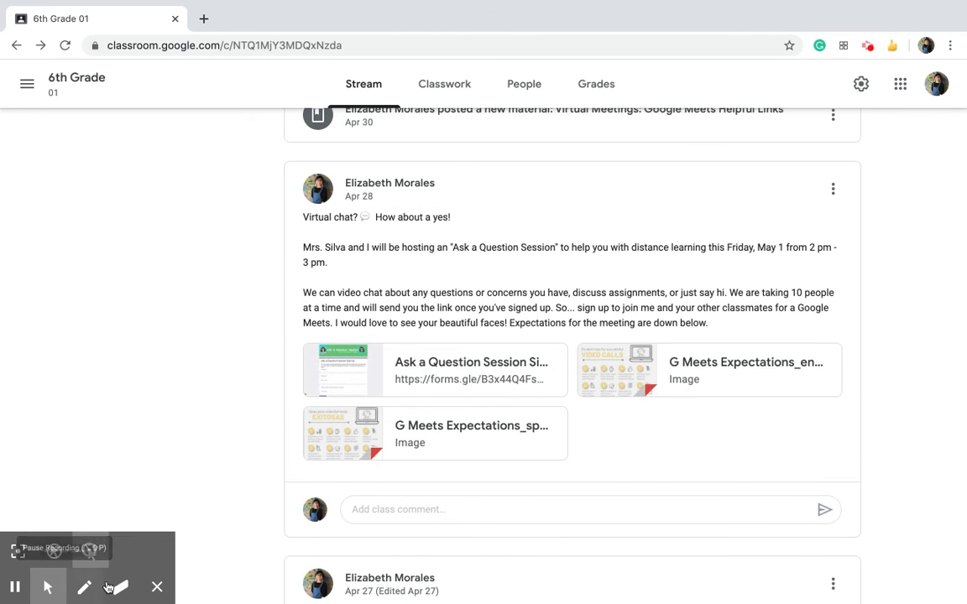